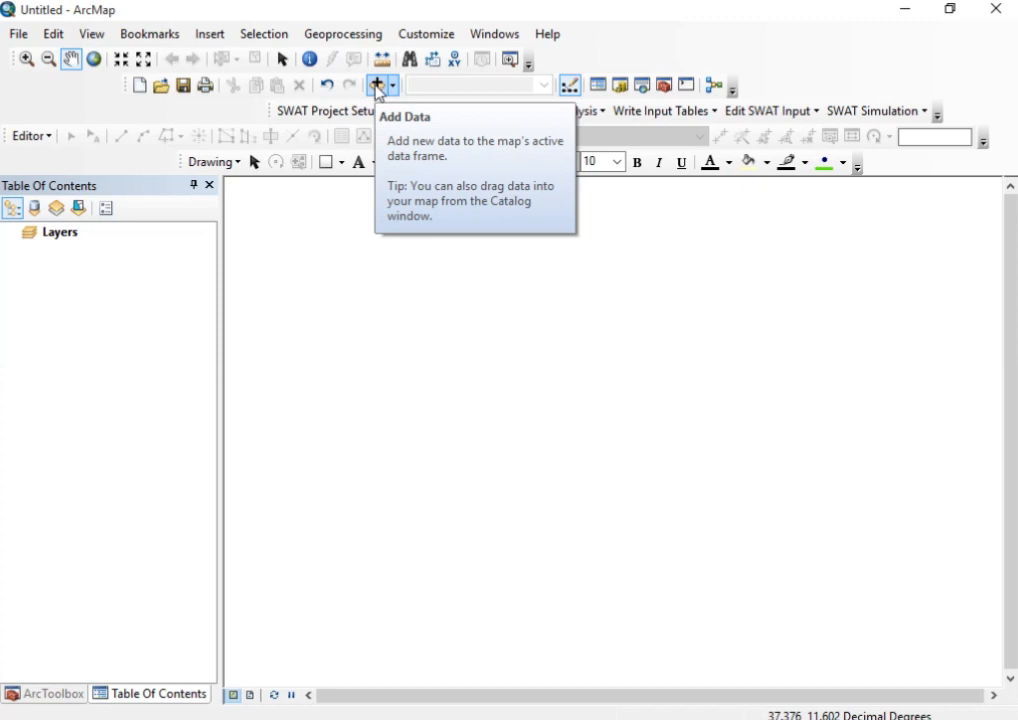
Add the Abay_ Subbasins.shp shapefile from the practical 1 folder to the map
{"action": "left_click", "coordinate": [377, 87]}
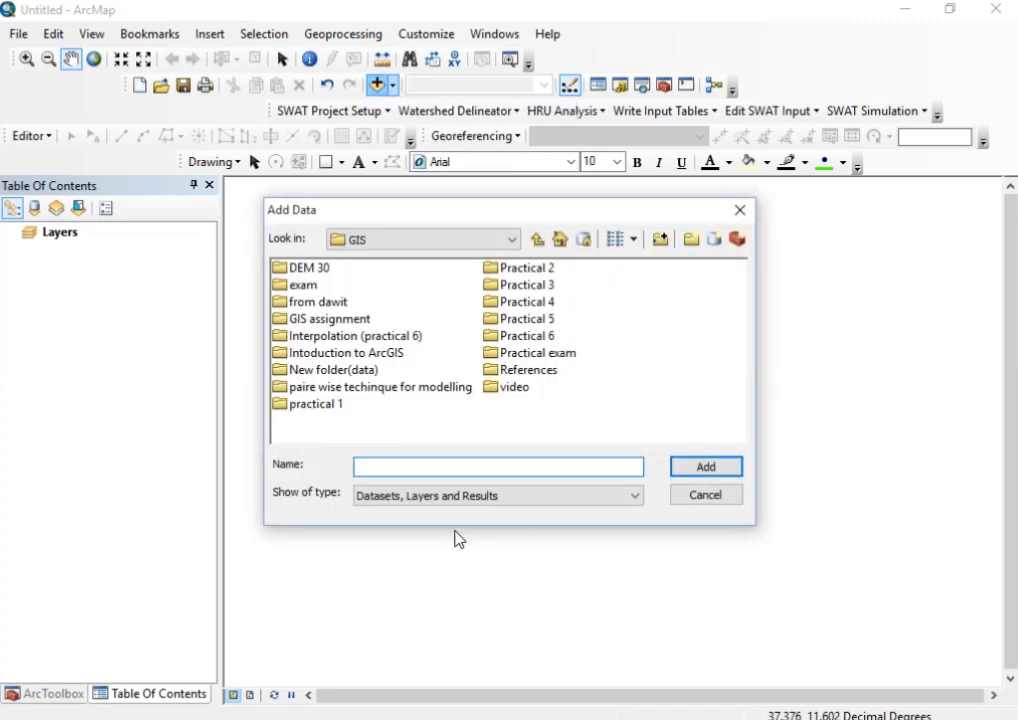
{"action": "double_click", "coordinate": [312, 405]}
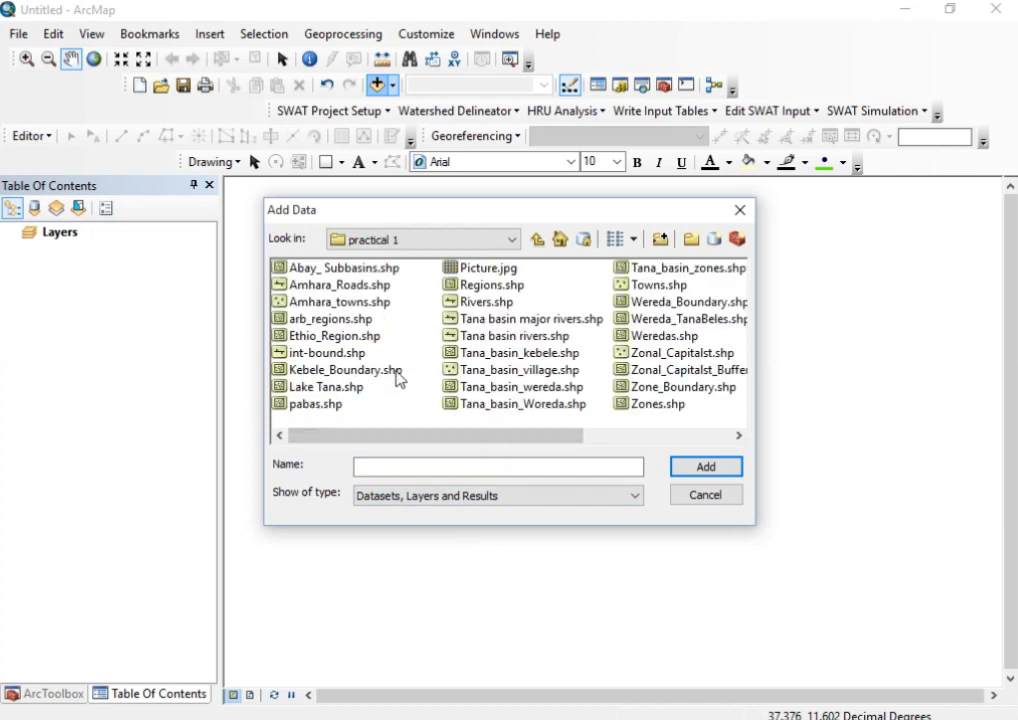
{"action": "left_click", "coordinate": [330, 268]}
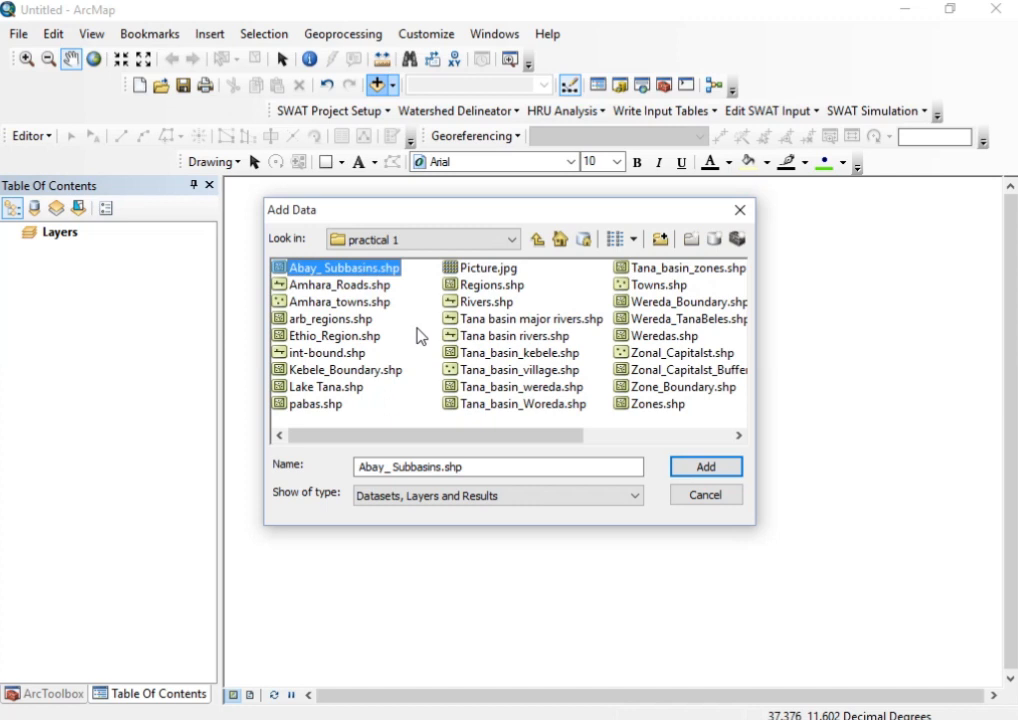
{"action": "left_click", "coordinate": [686, 474]}
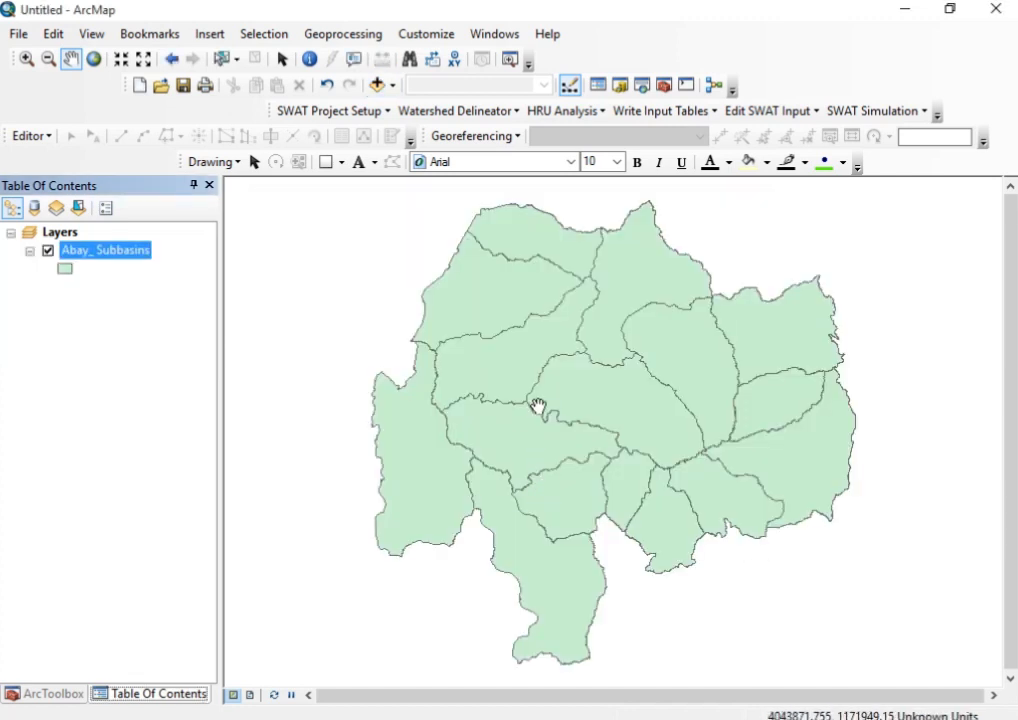
{"action": "scroll", "coordinate": [540, 415], "scroll_direction": "up", "scroll_amount": 1}
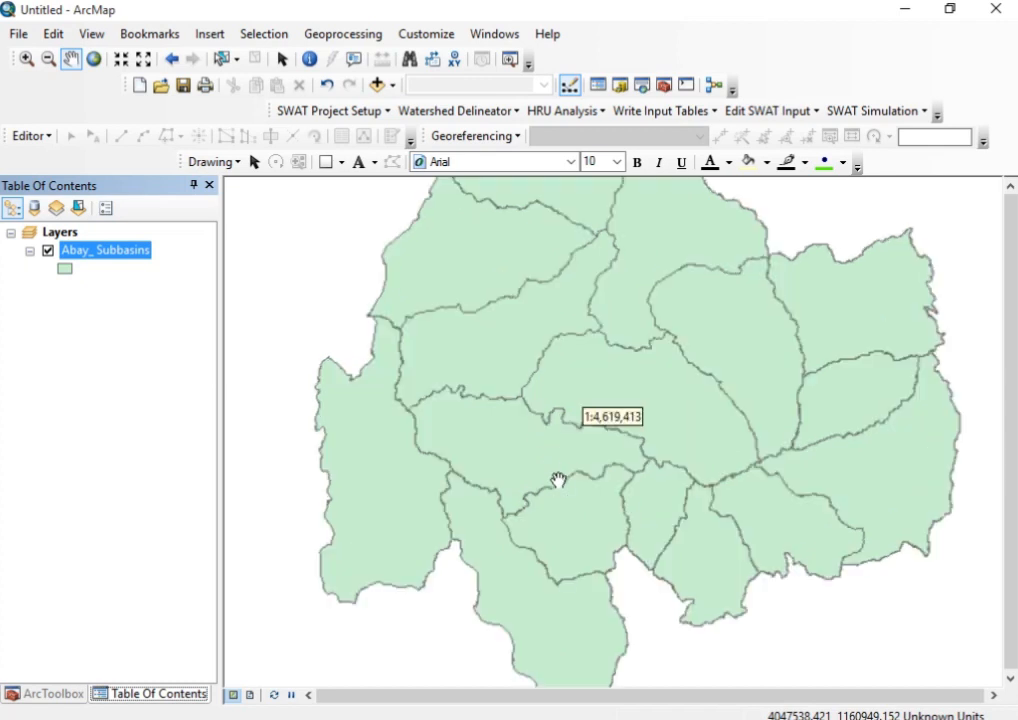
{"action": "scroll", "coordinate": [552, 475], "scroll_direction": "down", "scroll_amount": 1}
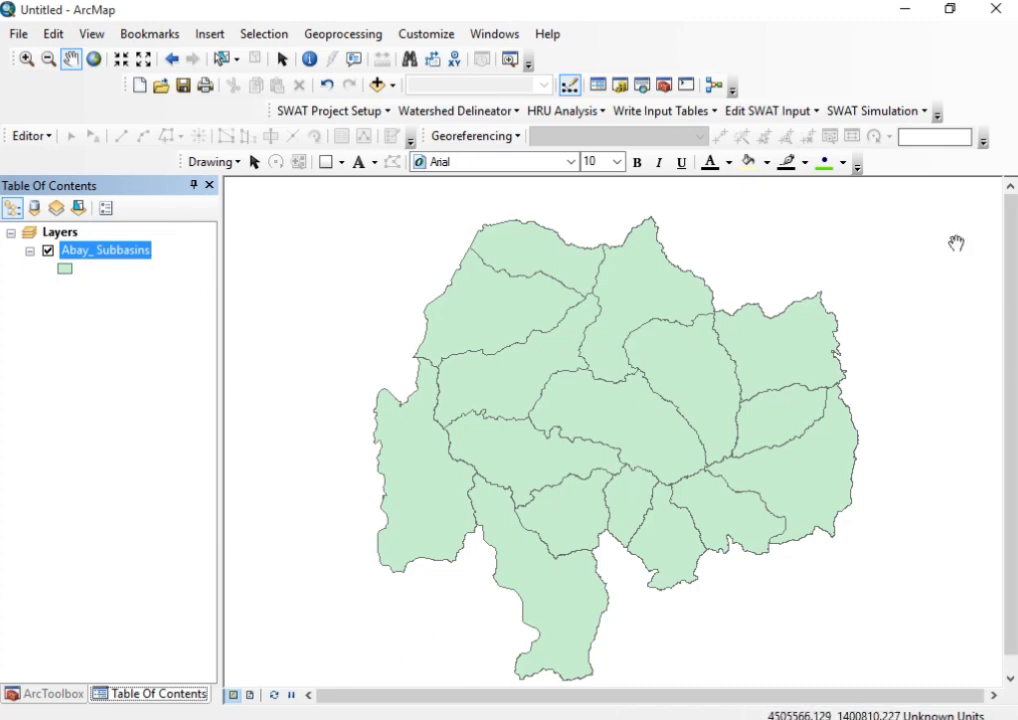
Open the Abay_ Subbasins layer properties and examine the general settings and the top, left, bottom and right extent coordinates
{"action": "right_click", "coordinate": [126, 255]}
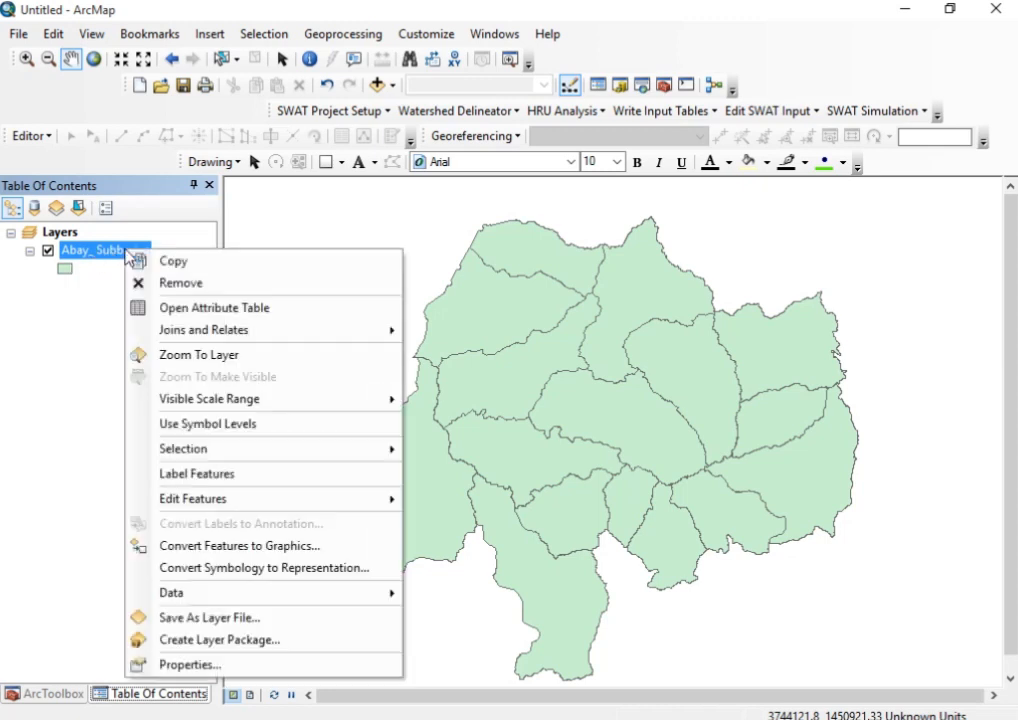
{"action": "left_click", "coordinate": [263, 663]}
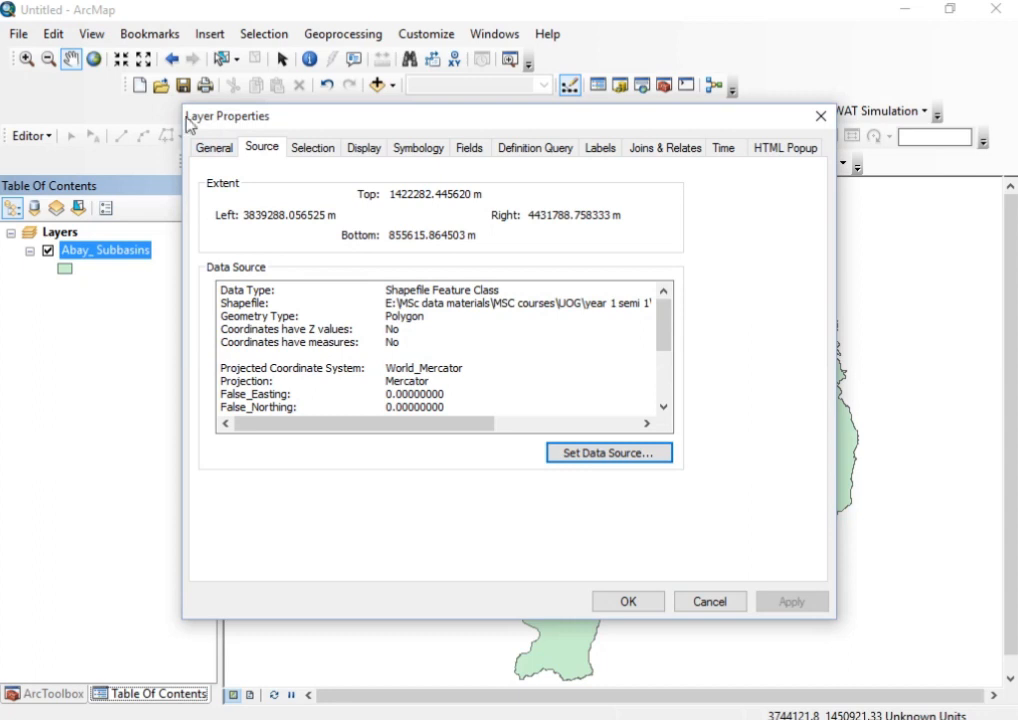
{"action": "left_click", "coordinate": [220, 151]}
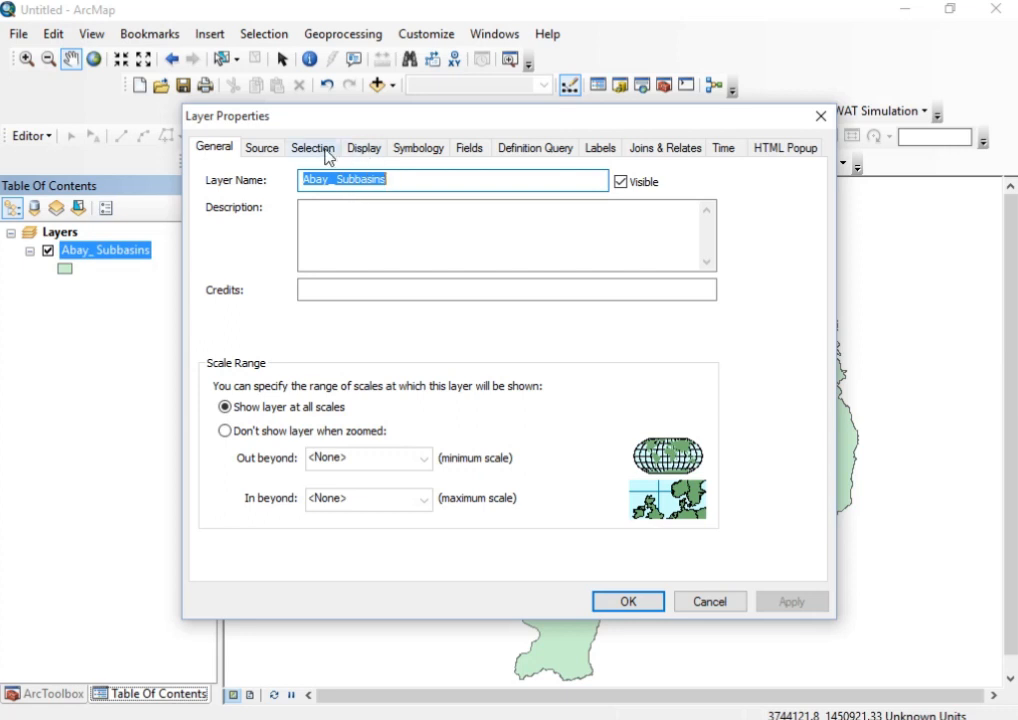
{"action": "left_click", "coordinate": [265, 156]}
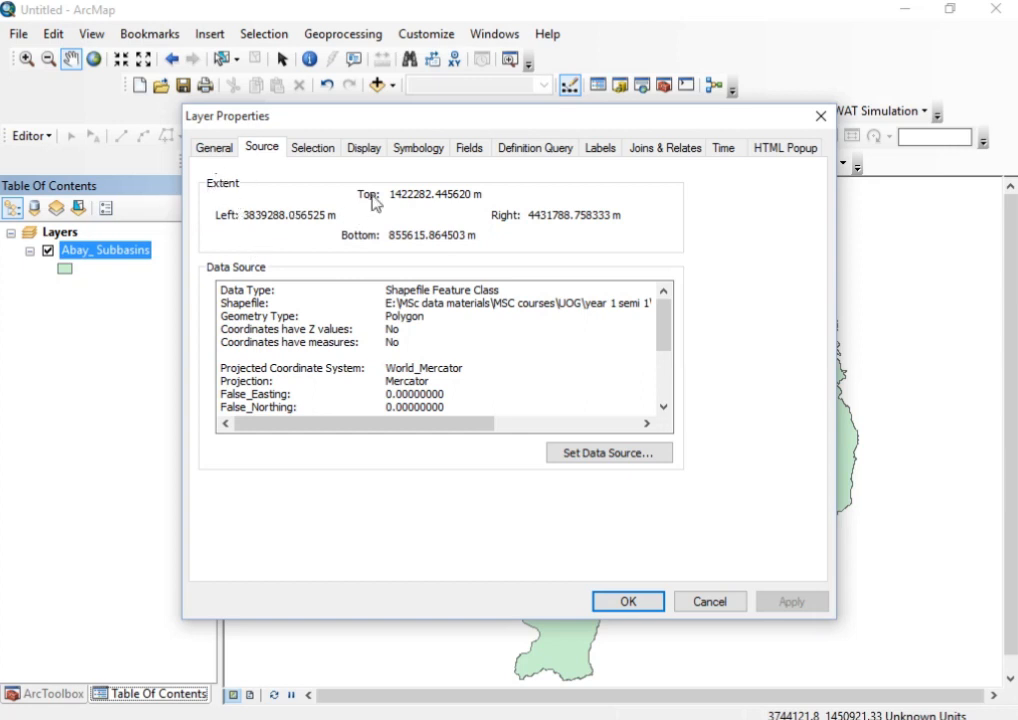
{"action": "left_click_drag", "start_coordinate": [390, 194], "coordinate": [481, 193]}
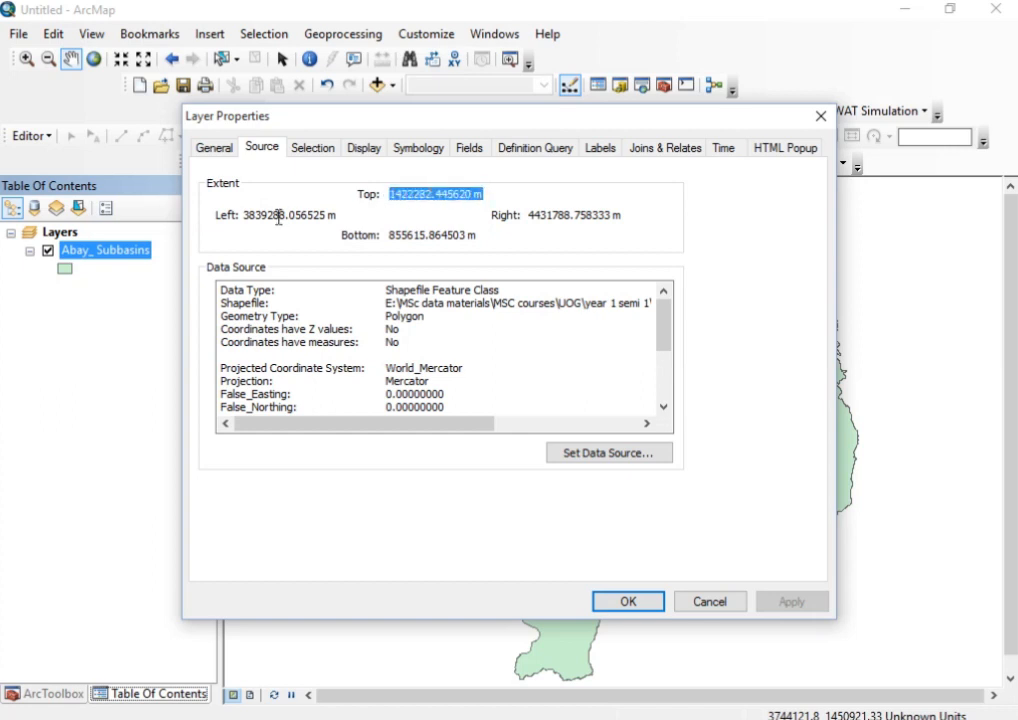
{"action": "left_click_drag", "start_coordinate": [337, 216], "coordinate": [232, 223]}
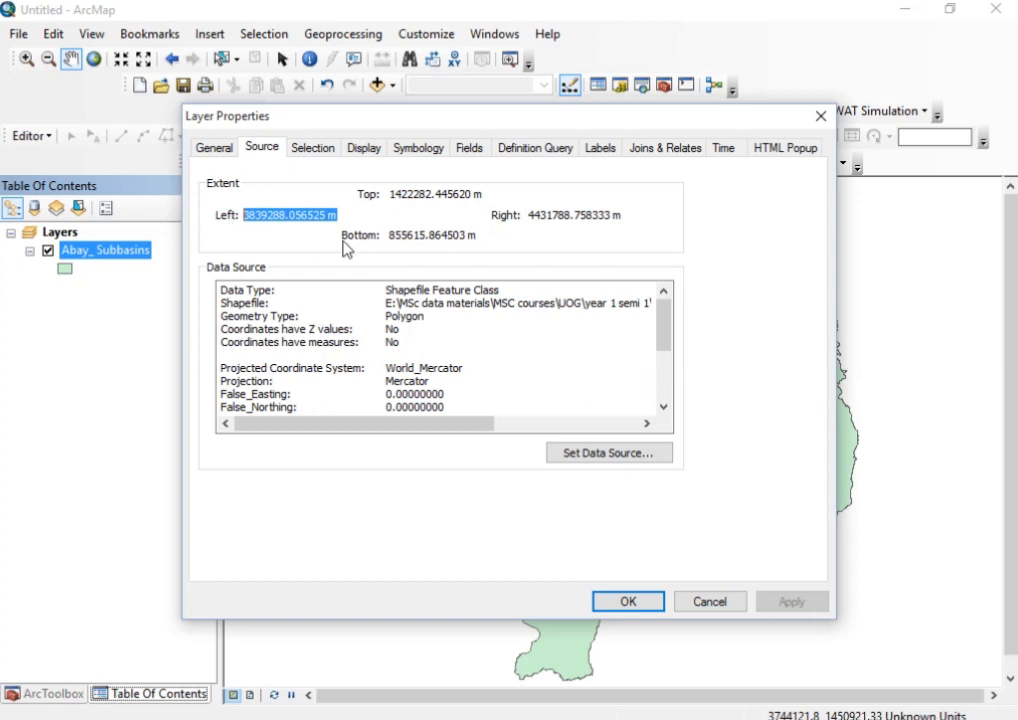
{"action": "left_click_drag", "start_coordinate": [389, 236], "coordinate": [481, 238]}
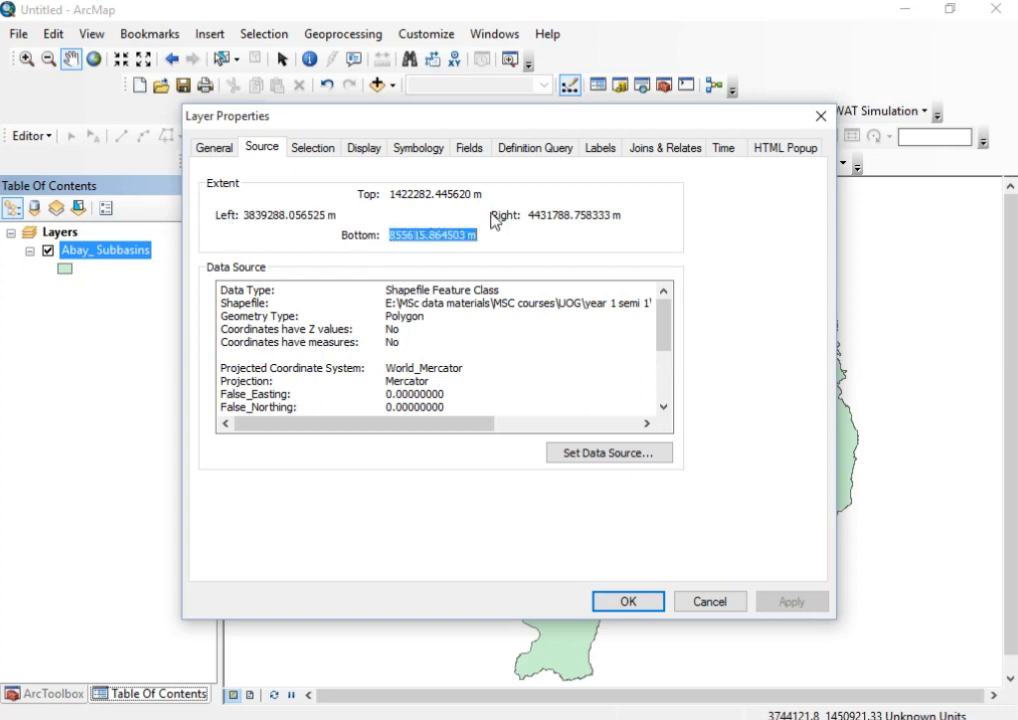
{"action": "left_click_drag", "start_coordinate": [624, 216], "coordinate": [520, 217]}
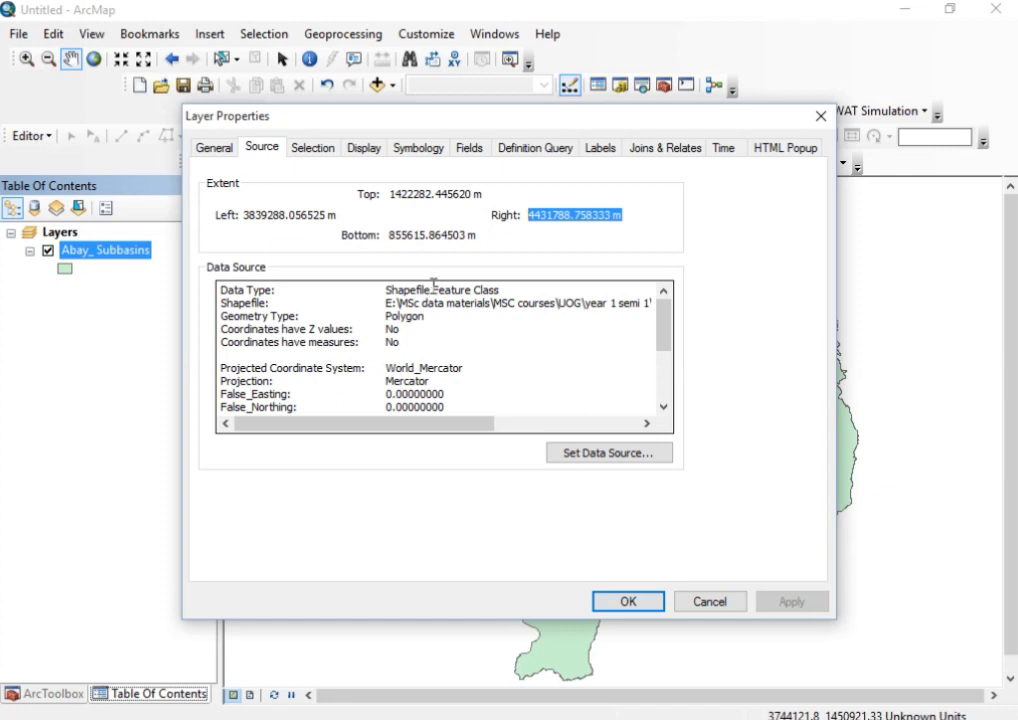
Review the layer's data source details, including data type, projected and geographic coordinate systems, and close the properties
{"action": "left_click_drag", "start_coordinate": [432, 290], "coordinate": [386, 290]}
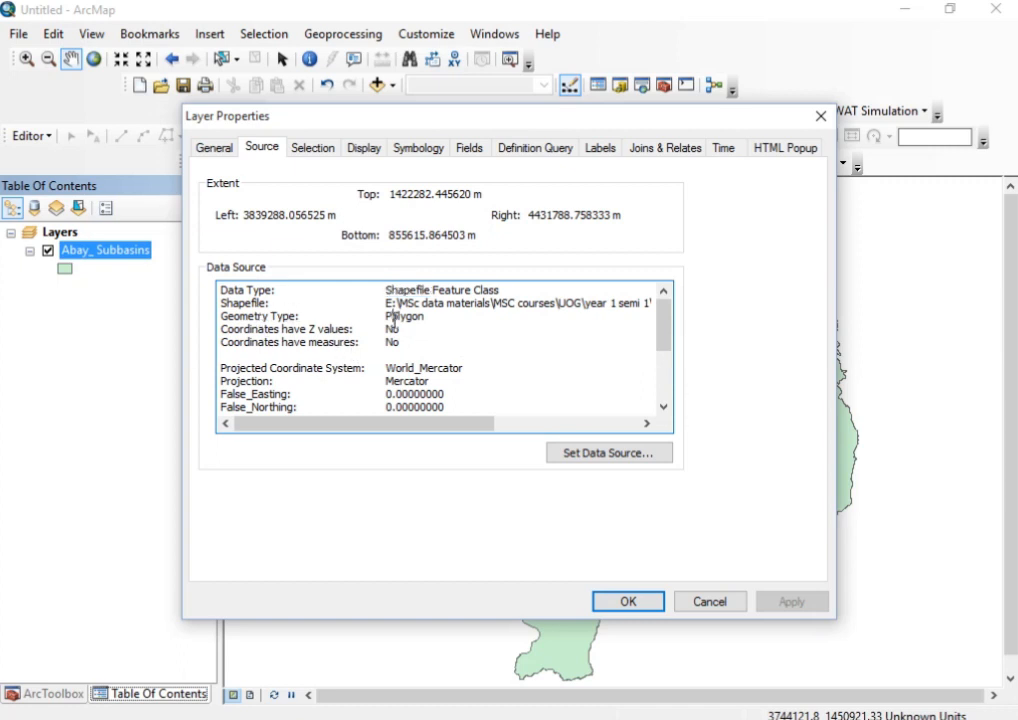
{"action": "scroll", "coordinate": [300, 325], "scroll_direction": "down", "scroll_amount": 2}
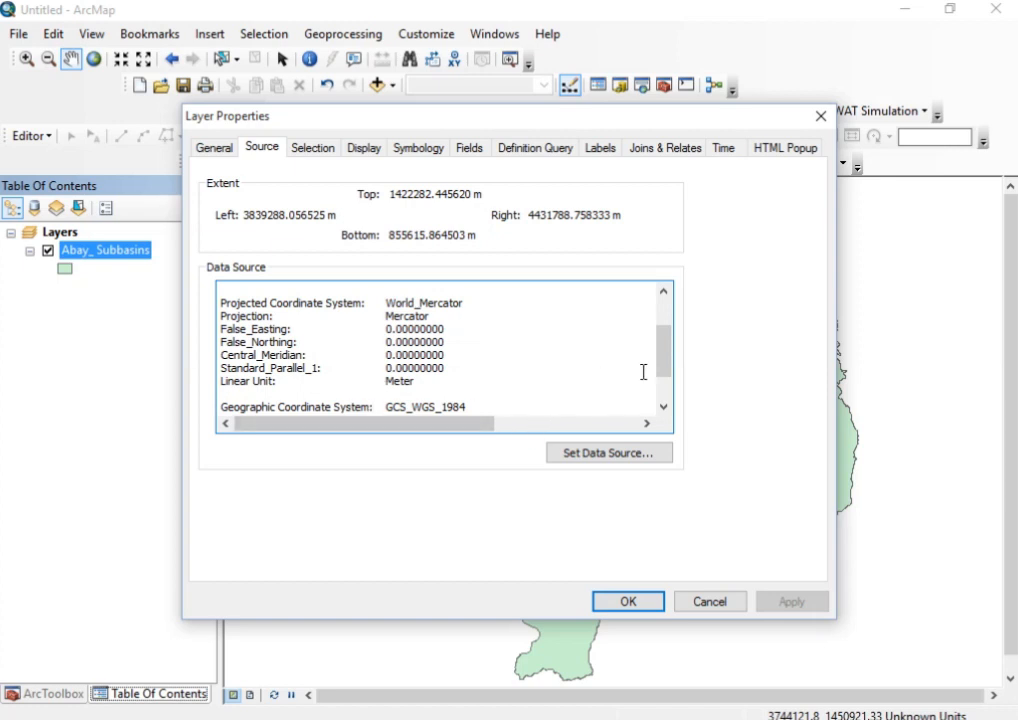
{"action": "left_click_drag", "start_coordinate": [667, 362], "coordinate": [664, 382]}
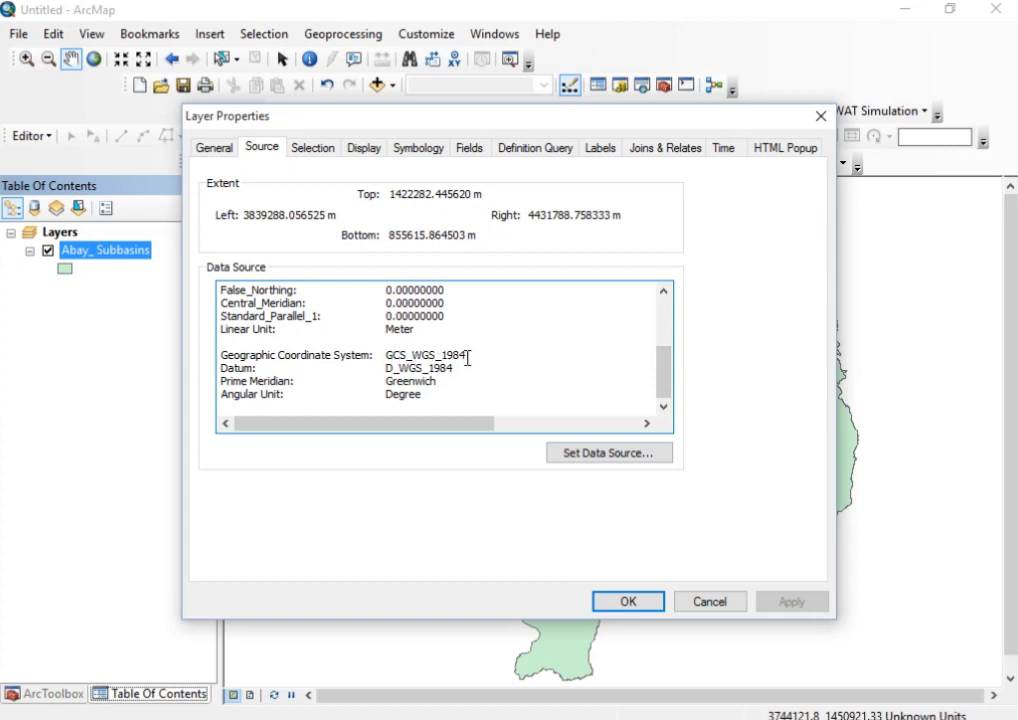
{"action": "left_click_drag", "start_coordinate": [472, 357], "coordinate": [389, 355]}
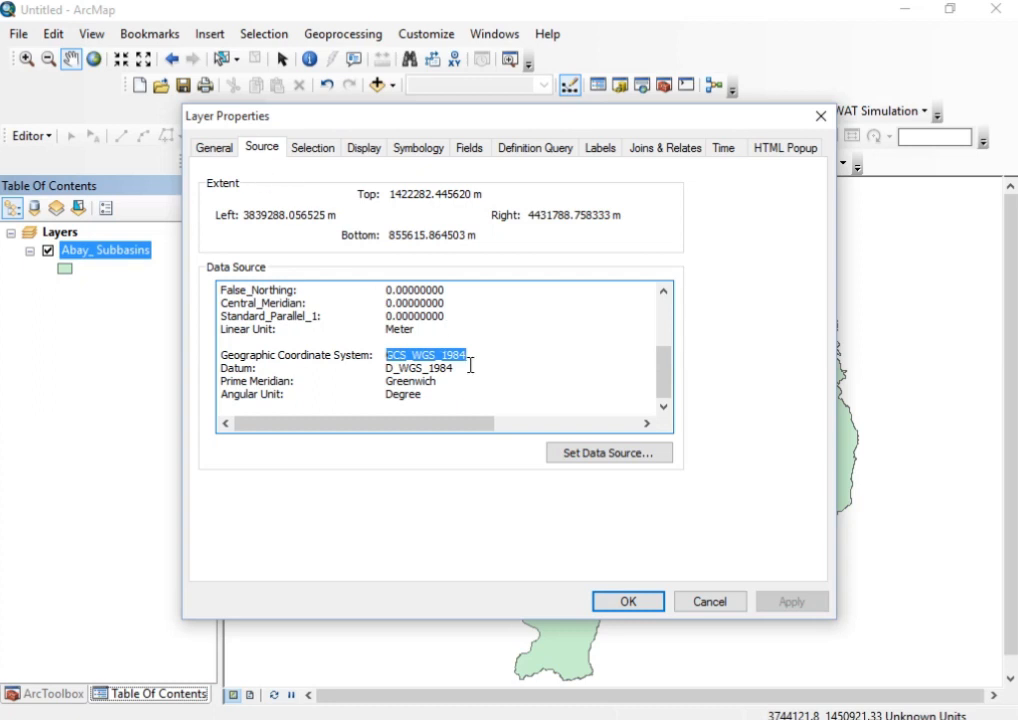
{"action": "scroll", "coordinate": [547, 369], "scroll_direction": "up", "scroll_amount": 2}
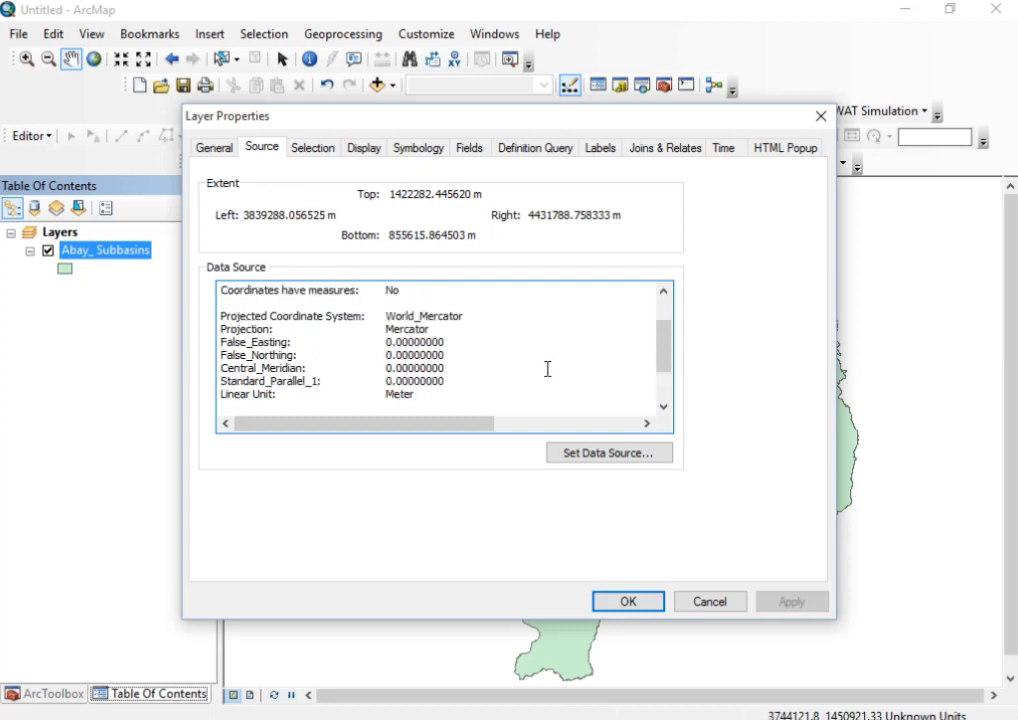
{"action": "left_click", "coordinate": [820, 118]}
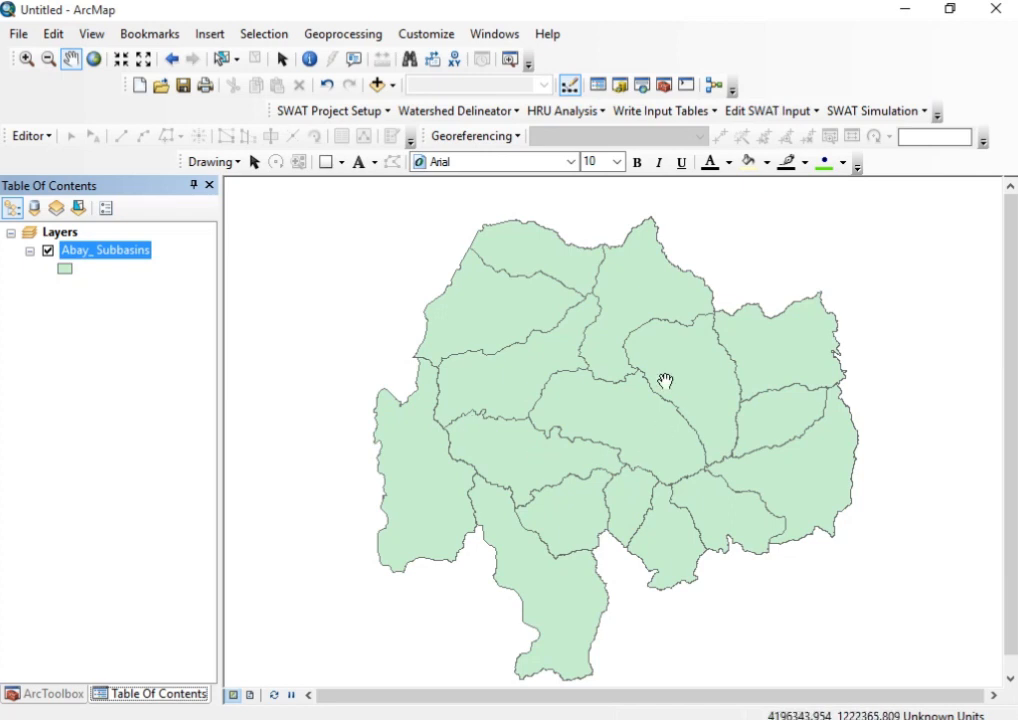
Identify the Beles and South Gojam subbasins on the map to read their attributes, closing the results after each
{"action": "left_click", "coordinate": [310, 61]}
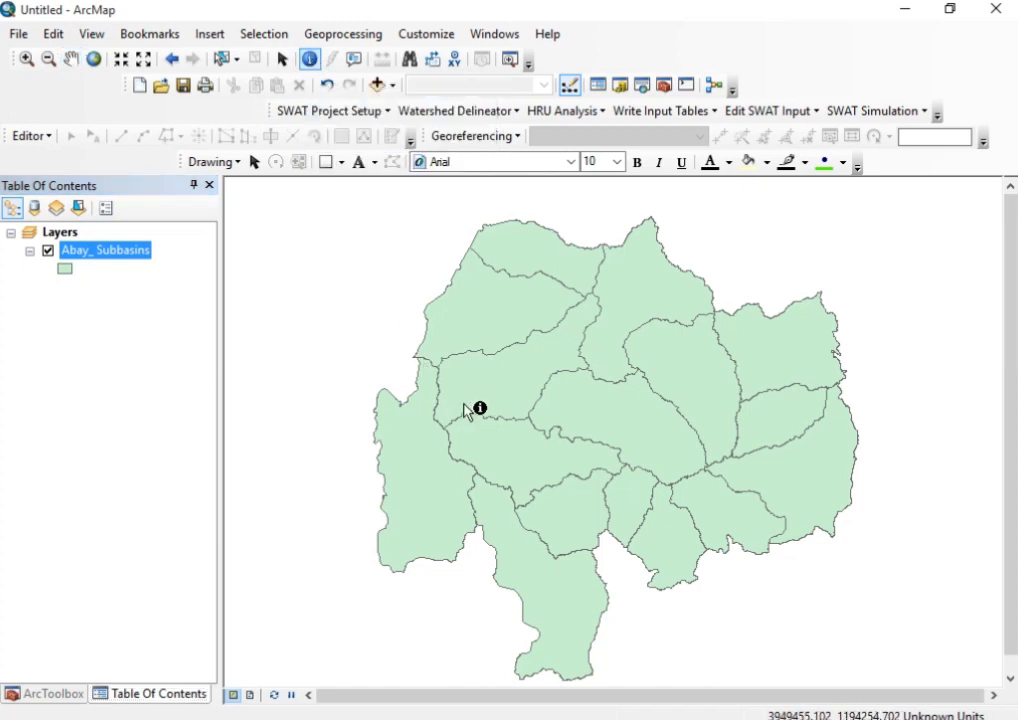
{"action": "left_click", "coordinate": [512, 387]}
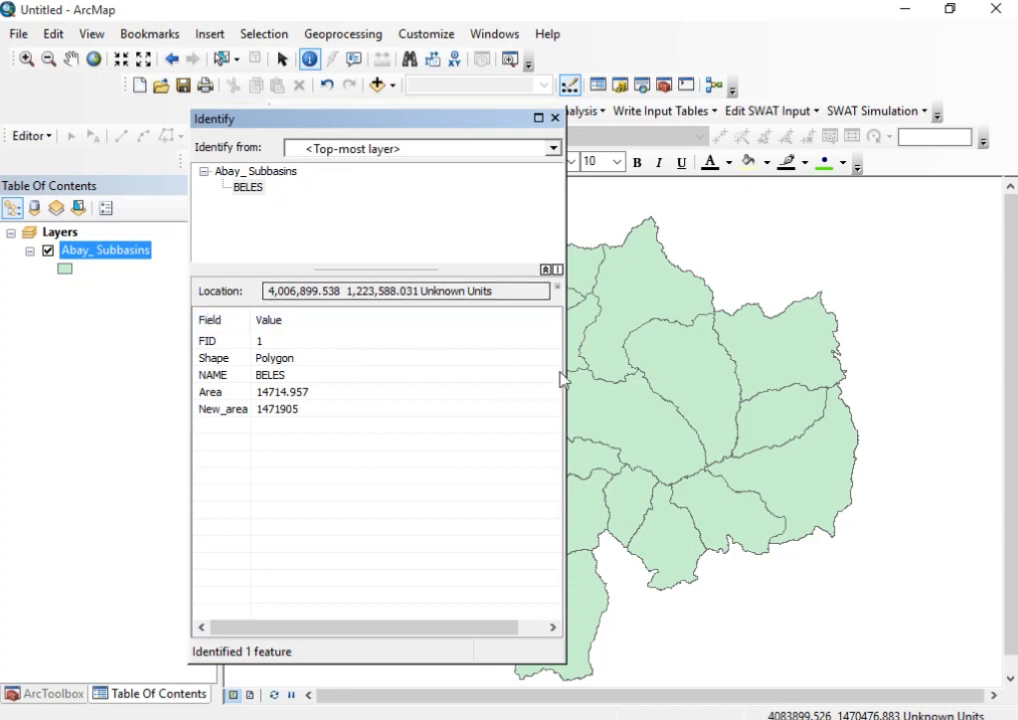
{"action": "left_click_drag", "start_coordinate": [455, 127], "coordinate": [311, 134]}
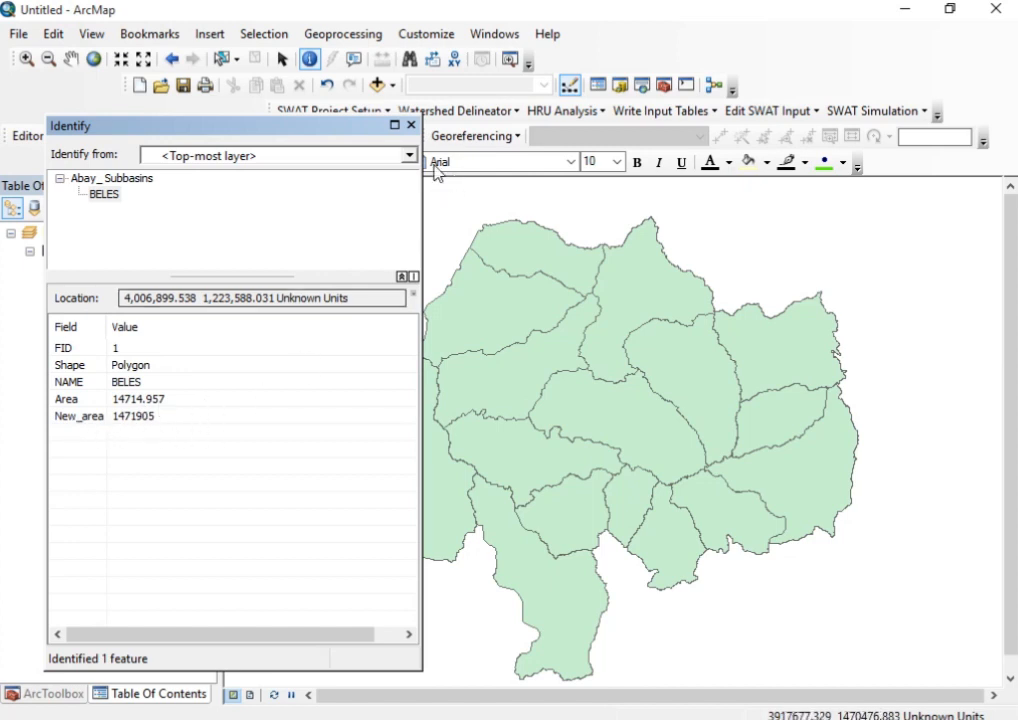
{"action": "left_click", "coordinate": [410, 126]}
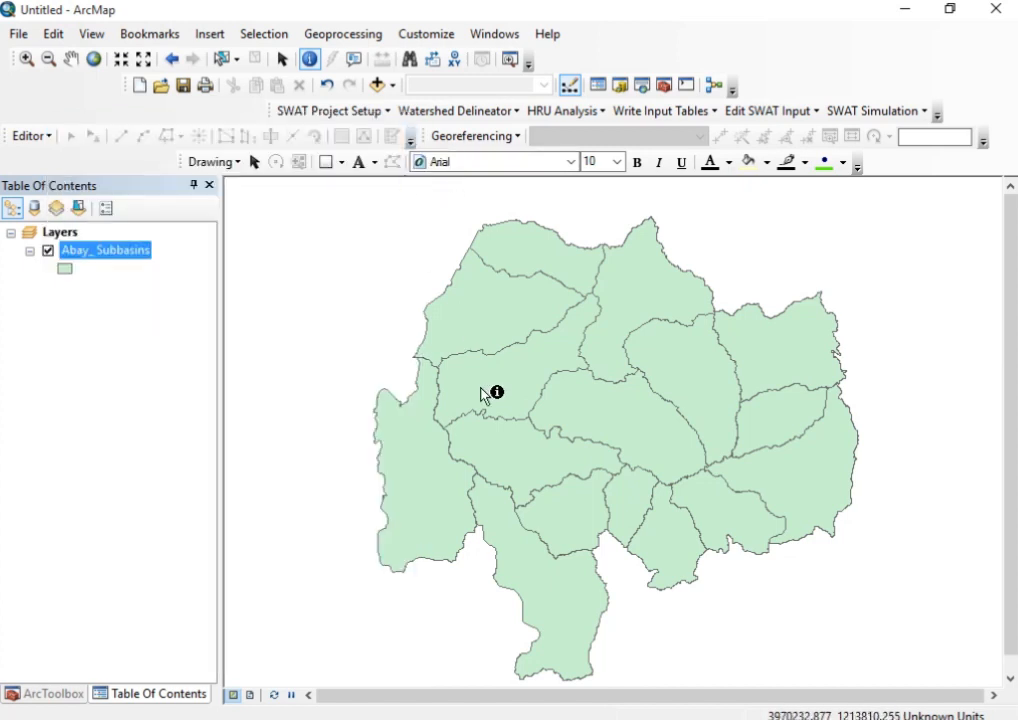
{"action": "left_click", "coordinate": [597, 404]}
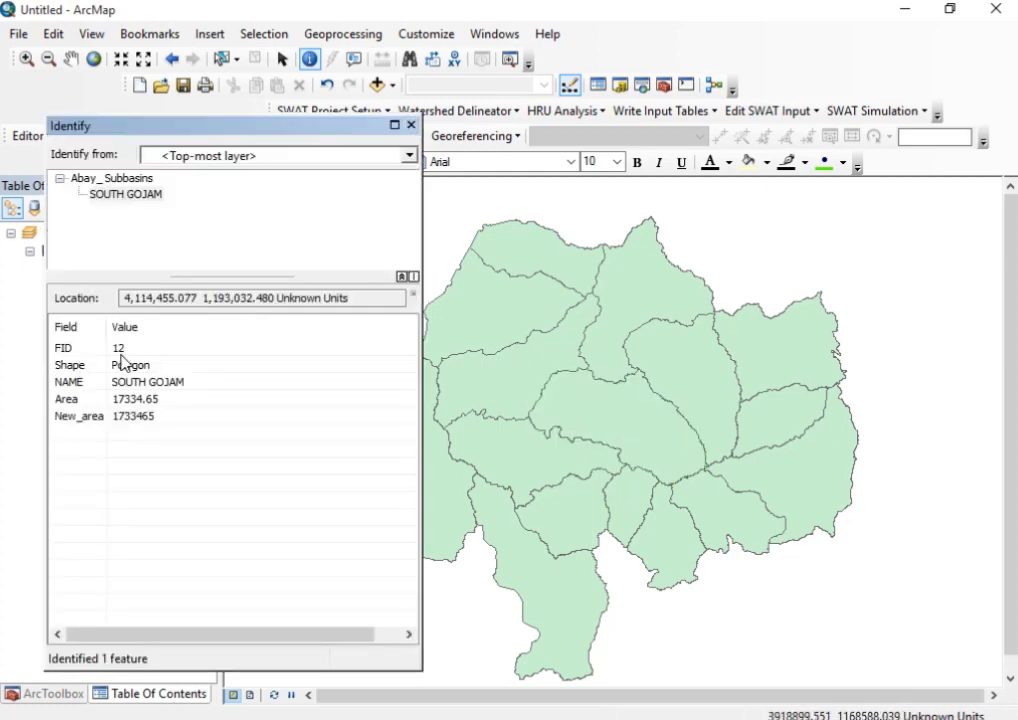
{"action": "left_click", "coordinate": [410, 126]}
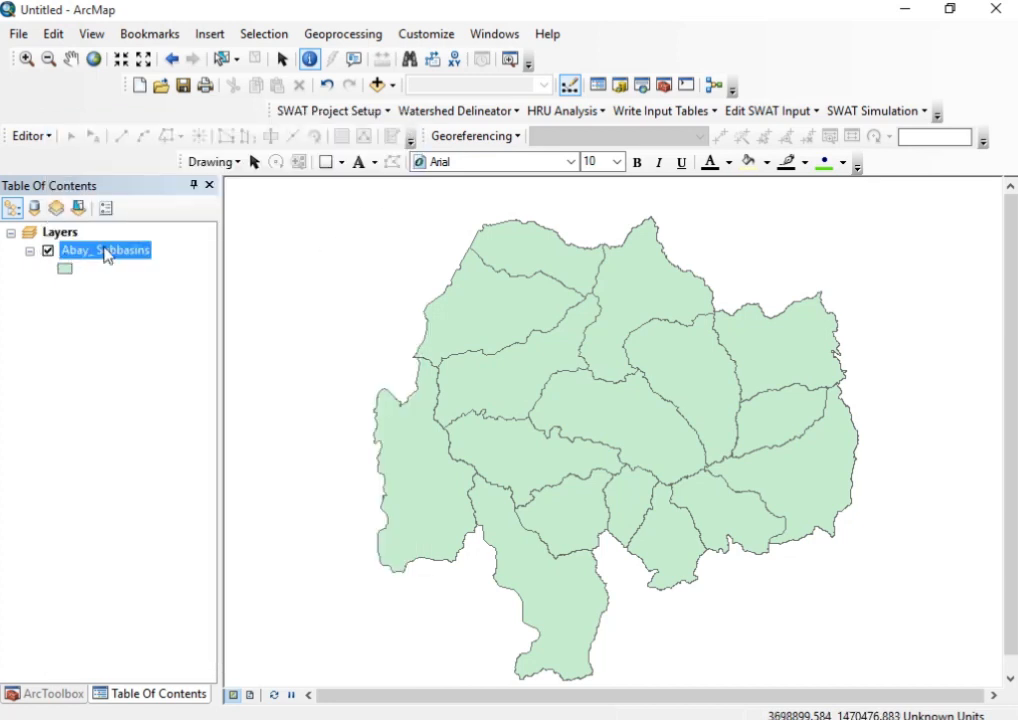
Open the Abay_ Subbasins attribute table, widen it to show all fields, and select the BELES record
{"action": "right_click", "coordinate": [108, 254]}
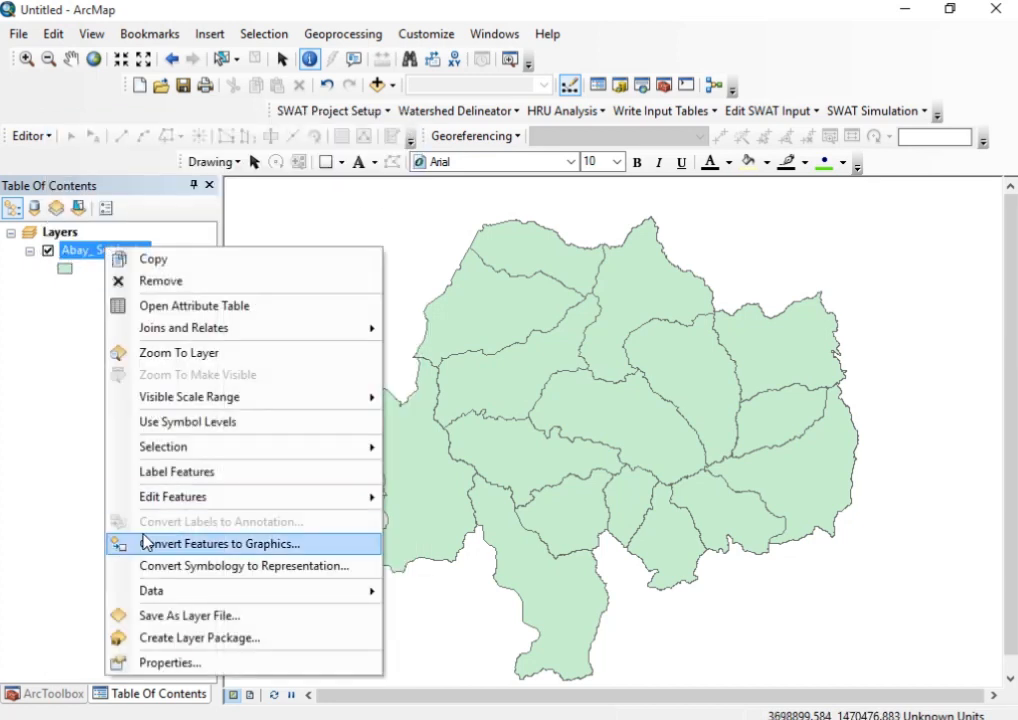
{"action": "left_click", "coordinate": [165, 305]}
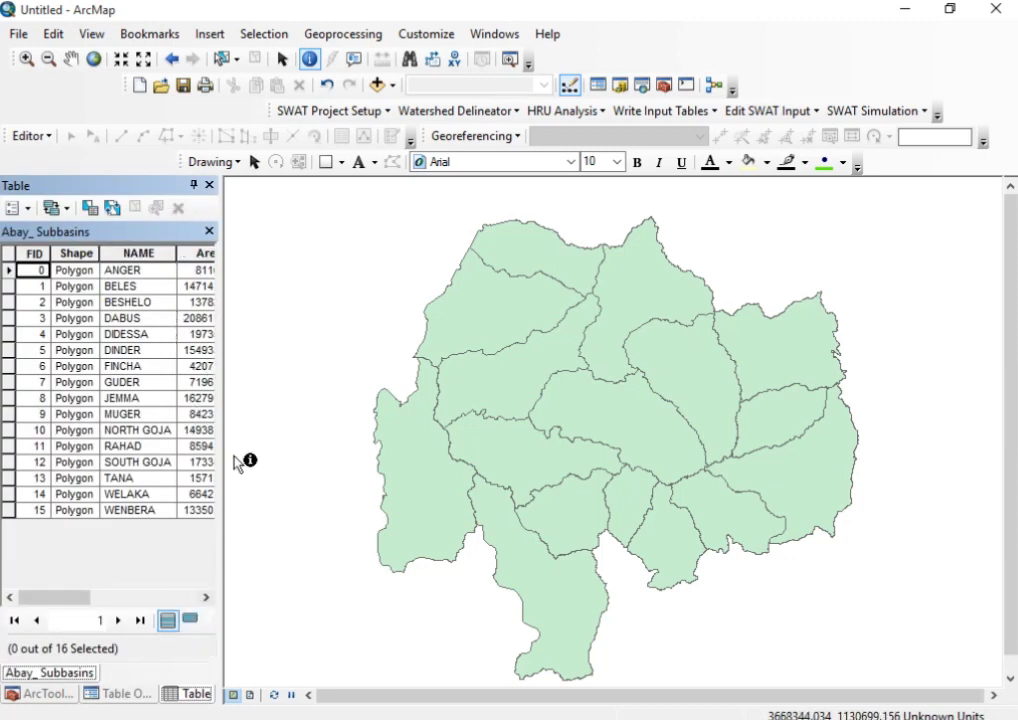
{"action": "left_click_drag", "start_coordinate": [219, 445], "coordinate": [632, 432]}
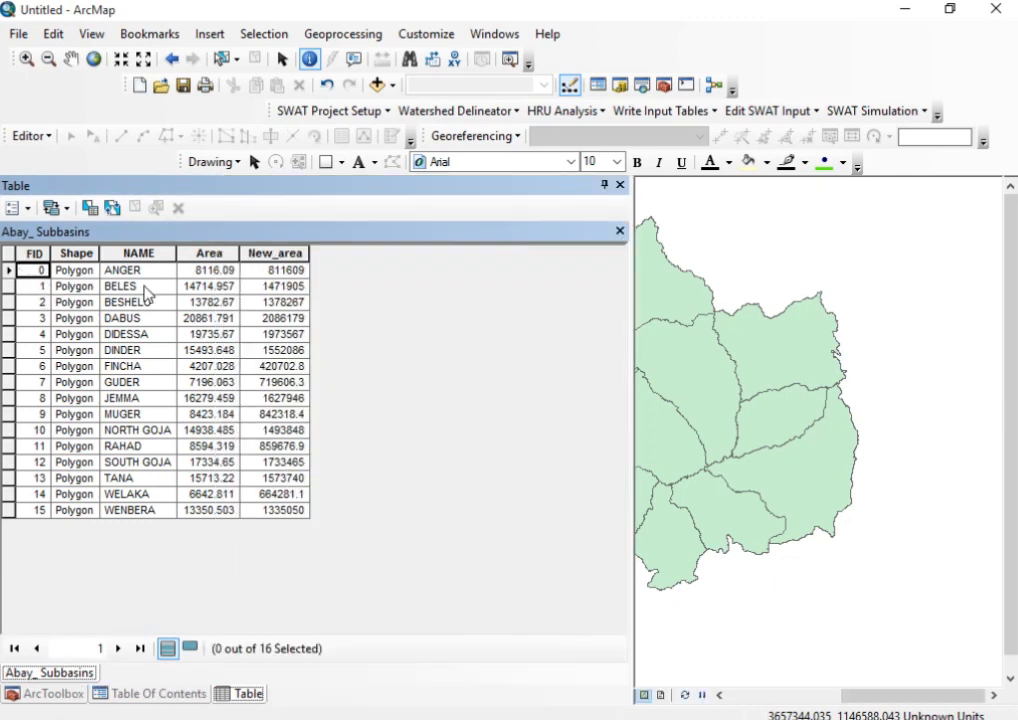
{"action": "left_click", "coordinate": [210, 286]}
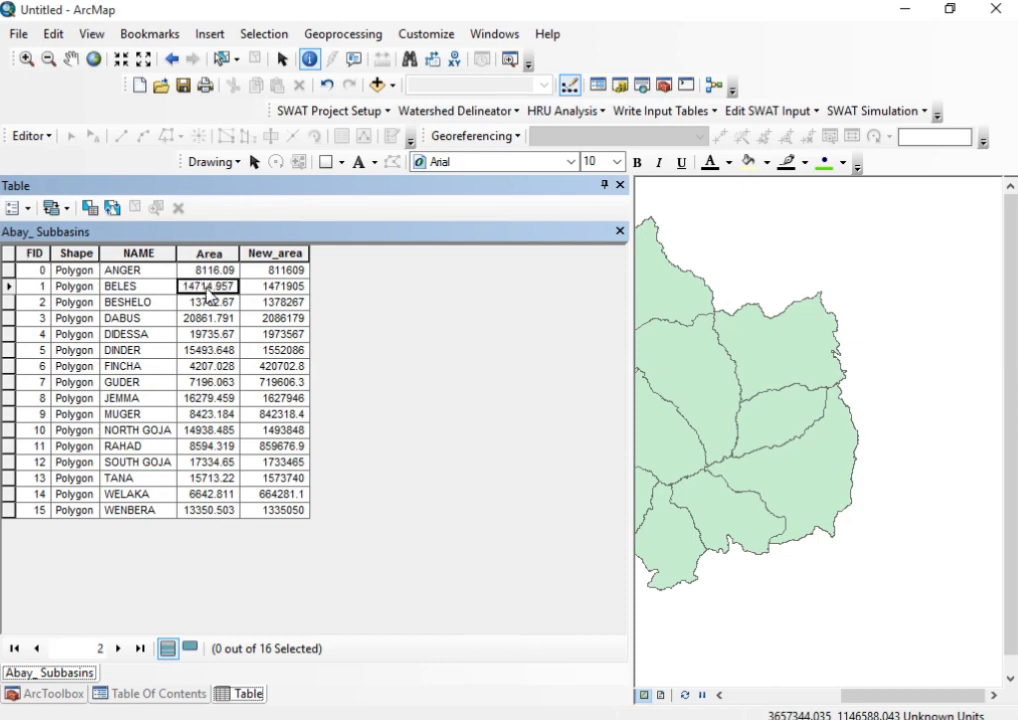
{"action": "left_click", "coordinate": [10, 287]}
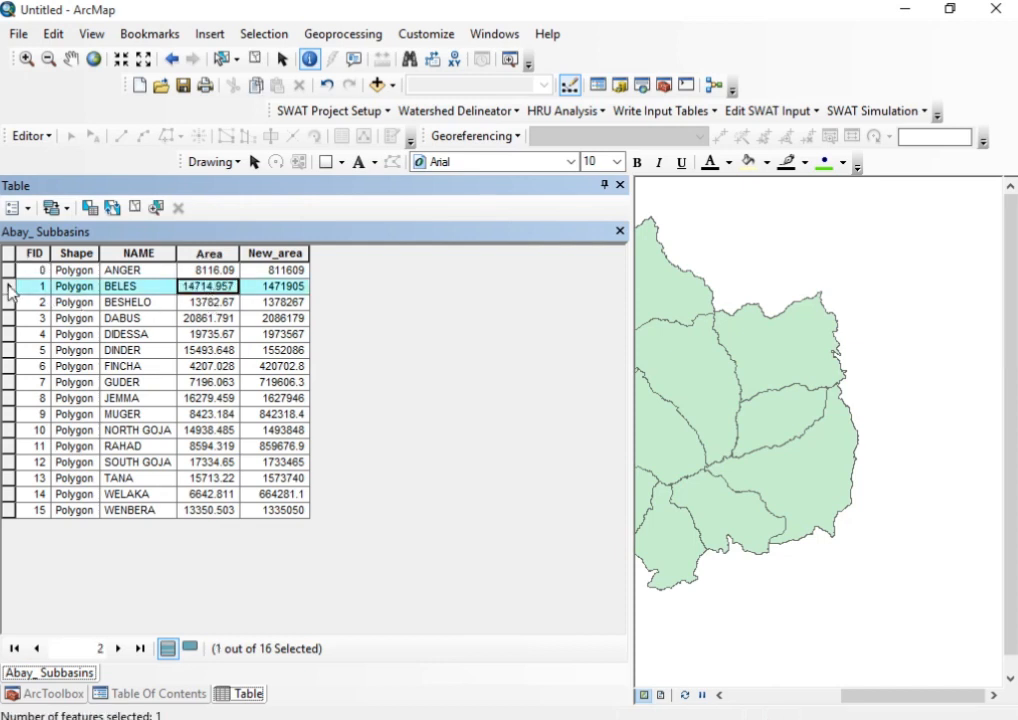
Undock the attribute table and place it beside the subbasin map, then clear the selected features
{"action": "double_click", "coordinate": [565, 195]}
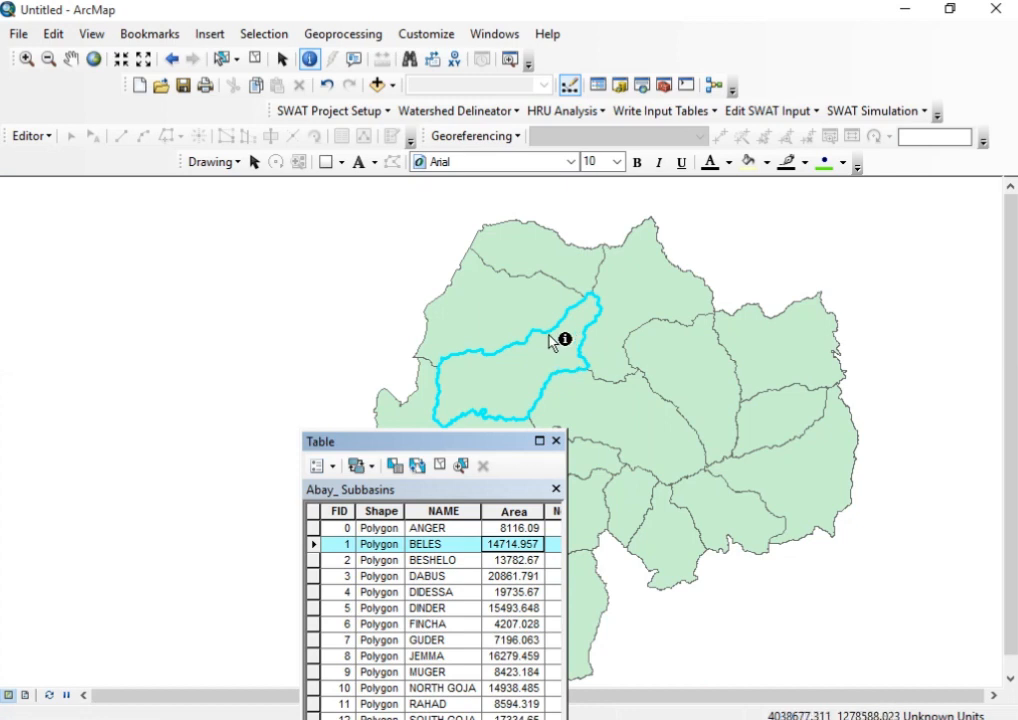
{"action": "left_click_drag", "start_coordinate": [459, 449], "coordinate": [168, 228]}
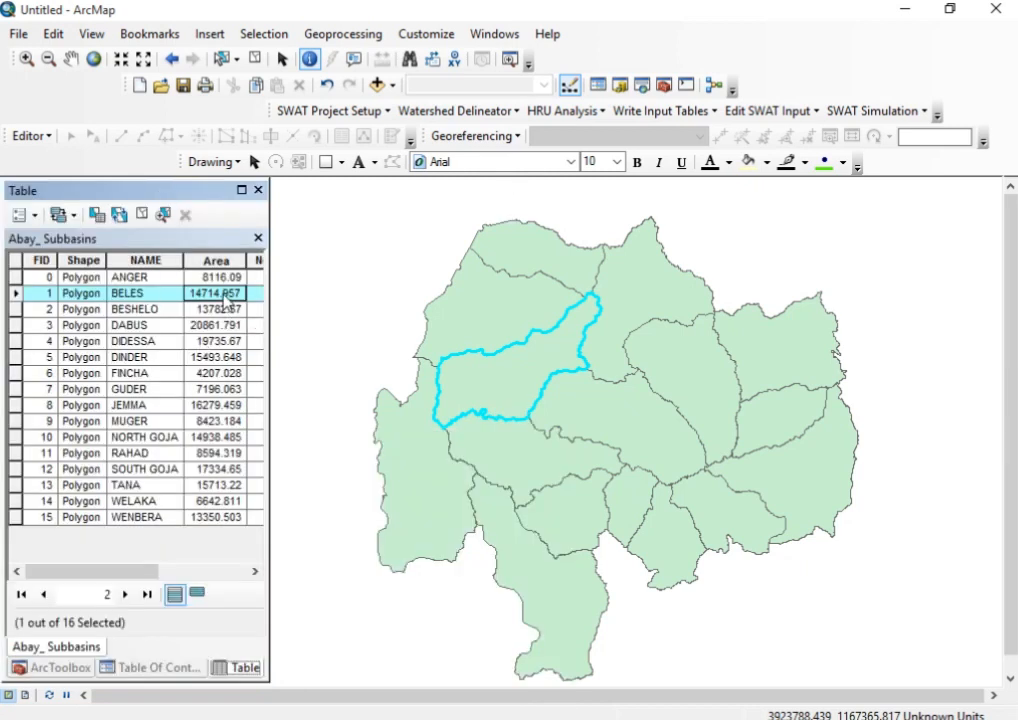
{"action": "left_click_drag", "start_coordinate": [136, 572], "coordinate": [236, 573]}
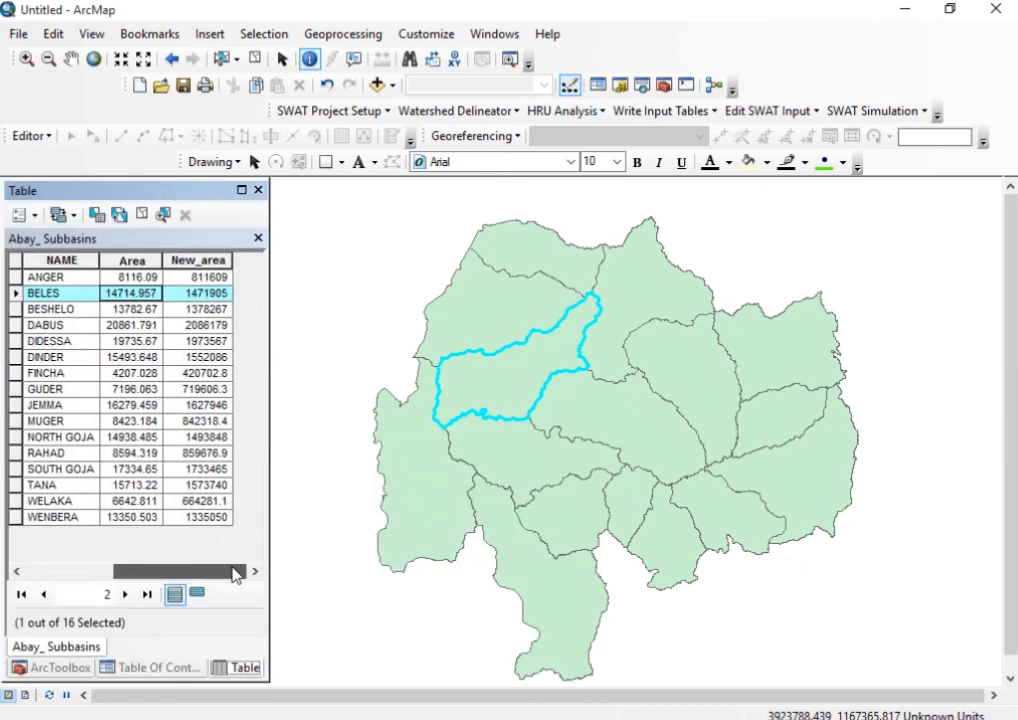
{"action": "left_click", "coordinate": [256, 63]}
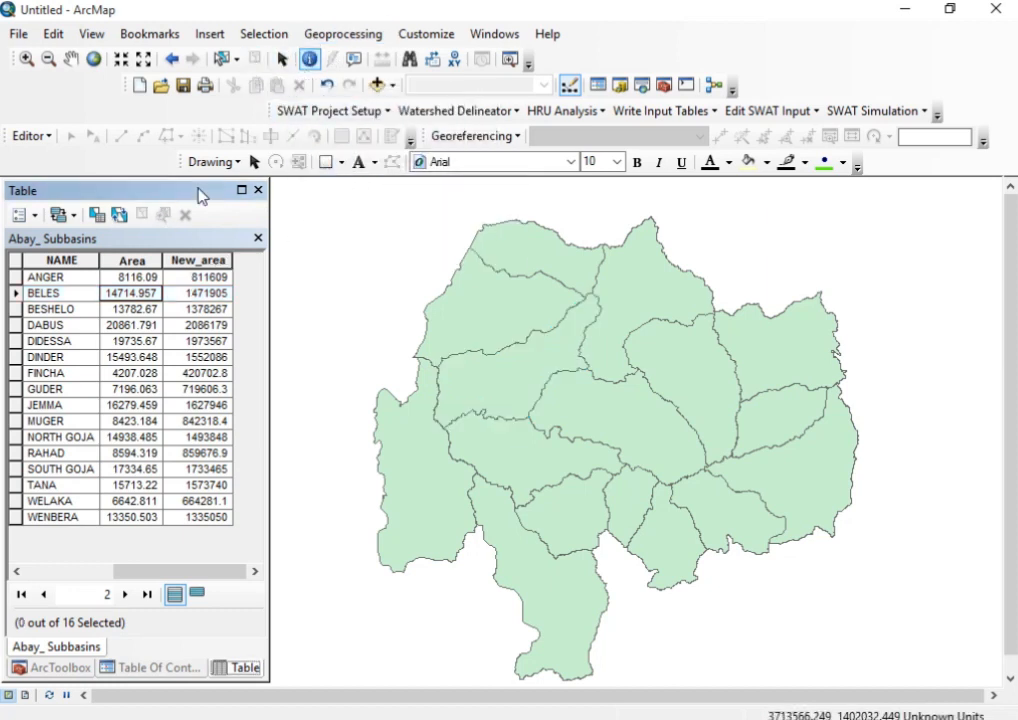
Select the South Gojam and North Gojam subbasins on the map, separately and together, to match their table records, and clear the selection
{"action": "left_click_drag", "start_coordinate": [205, 193], "coordinate": [211, 191]}
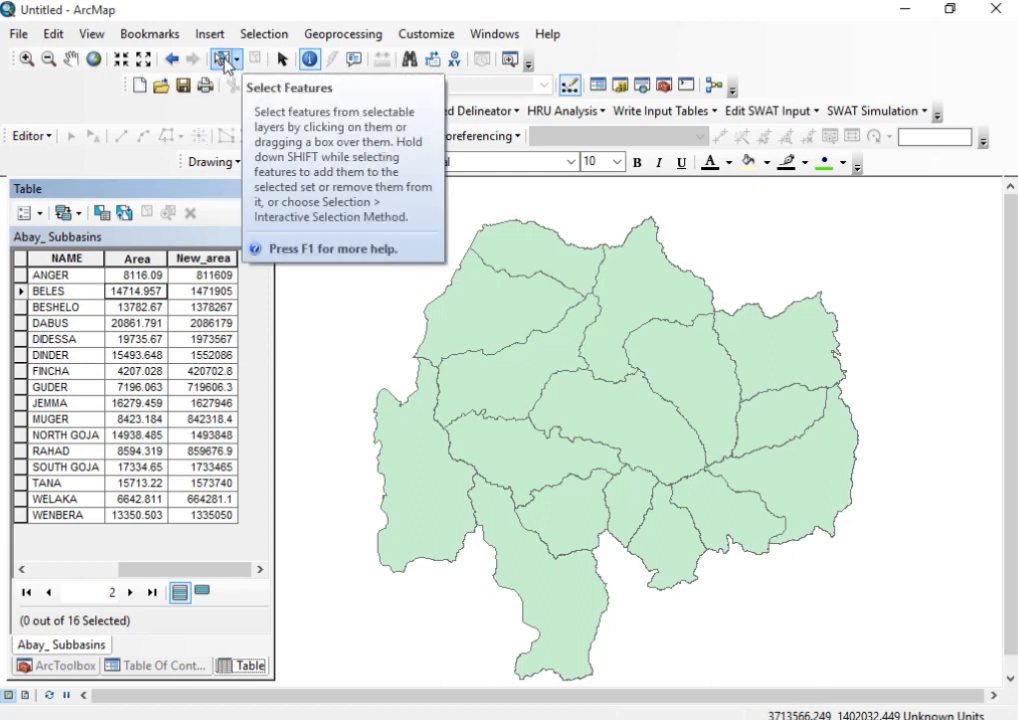
{"action": "left_click", "coordinate": [226, 62]}
{"action": "left_click", "coordinate": [668, 455]}
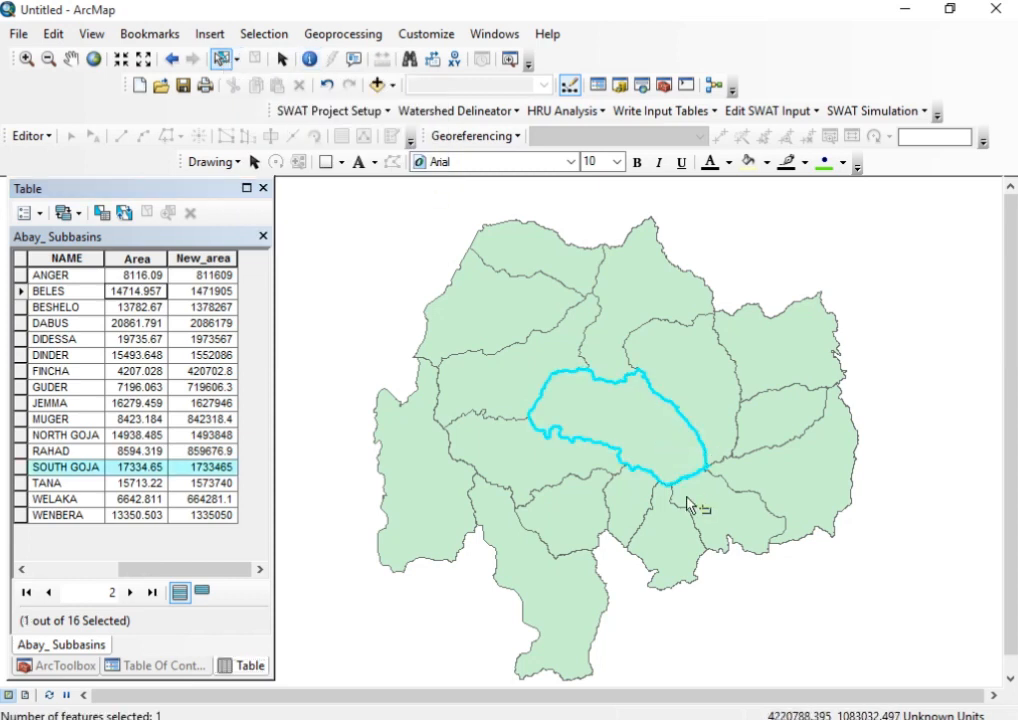
{"action": "left_click", "coordinate": [714, 395]}
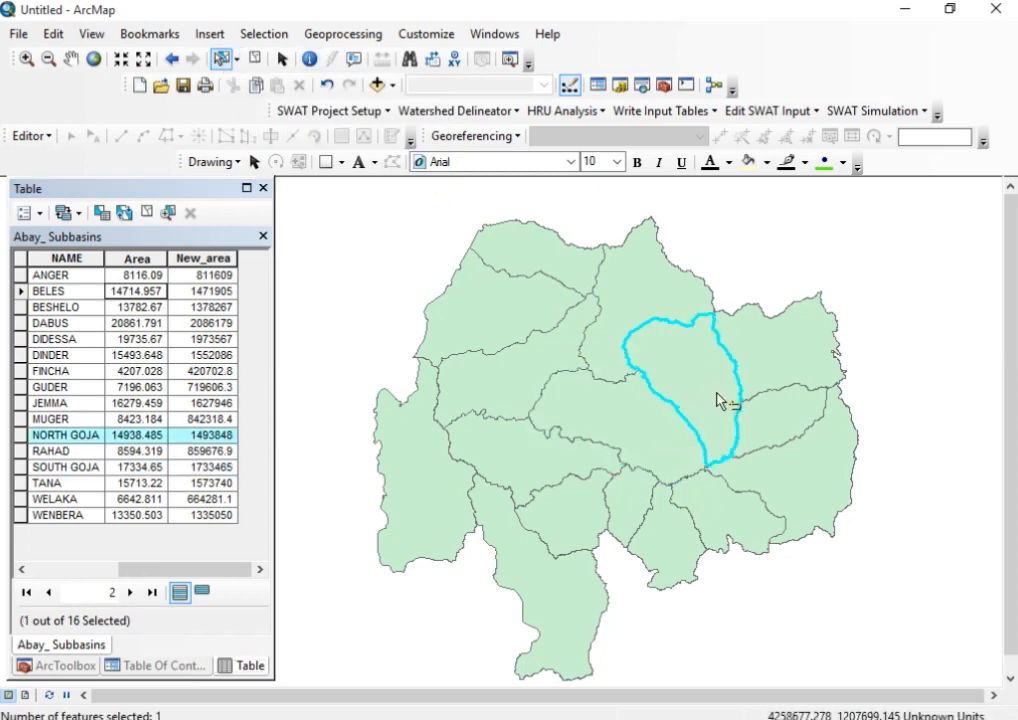
{"action": "left_click", "coordinate": [623, 435]}
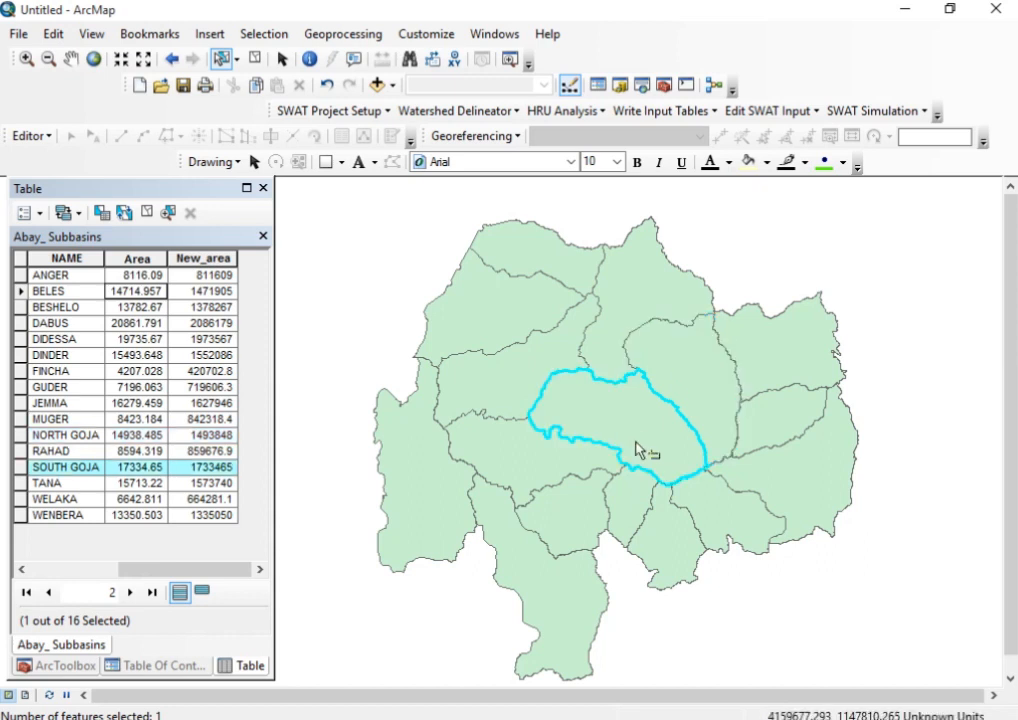
{"action": "left_click", "coordinate": [709, 392]}
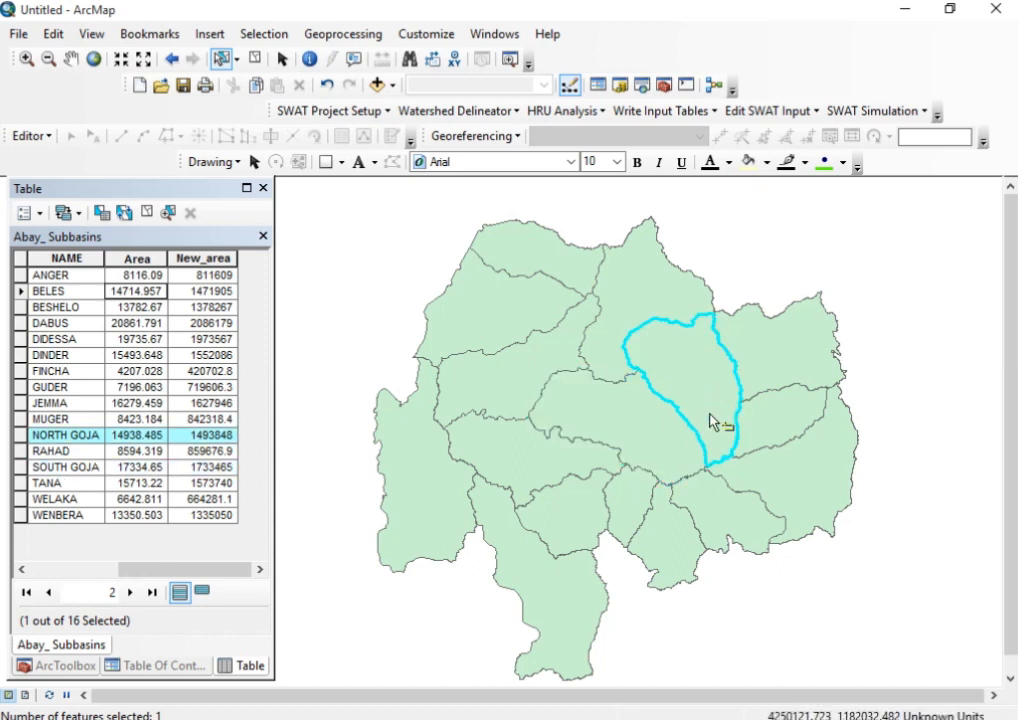
{"action": "left_click", "coordinate": [659, 425], "text": "shift"}
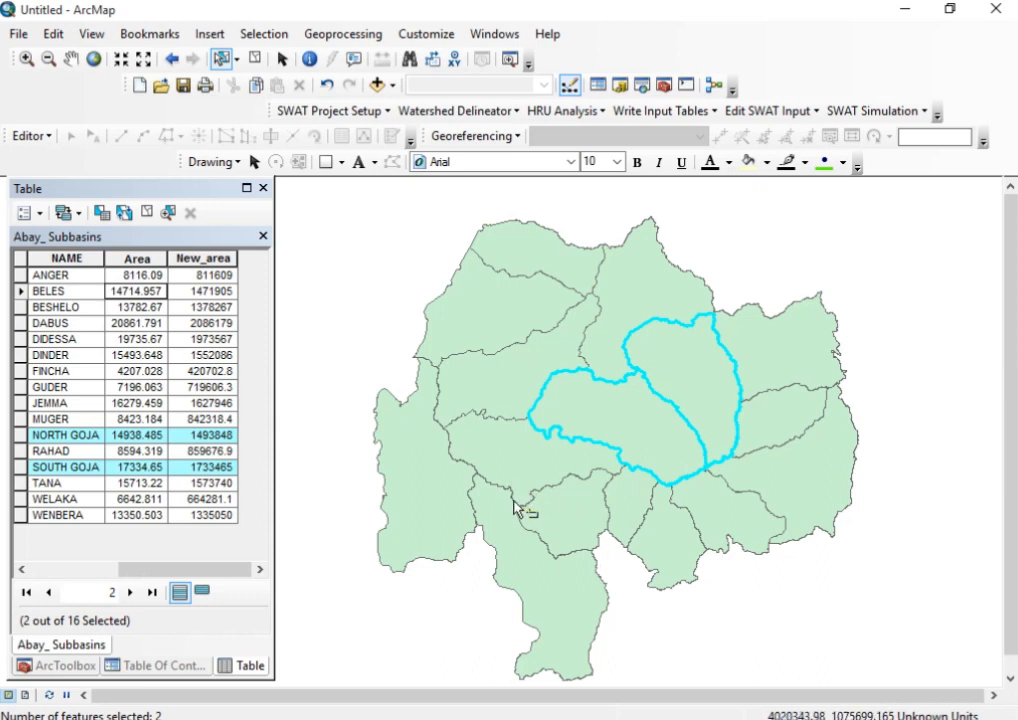
{"action": "left_click", "coordinate": [729, 422], "text": "shift"}
{"action": "left_click", "coordinate": [737, 408]}
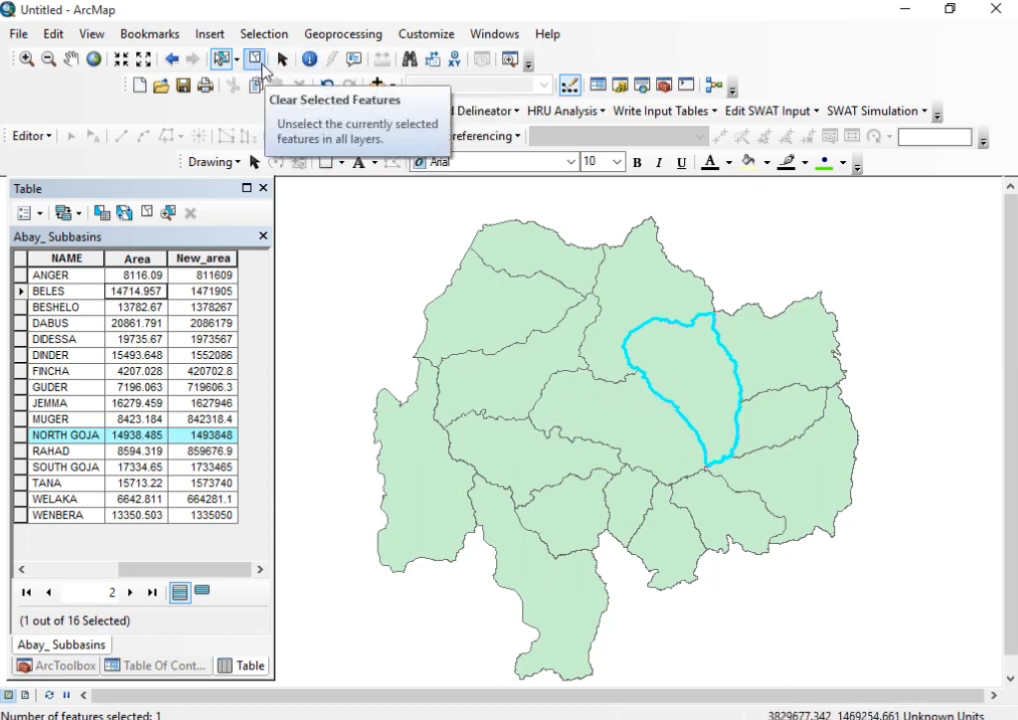
{"action": "left_click", "coordinate": [256, 60]}
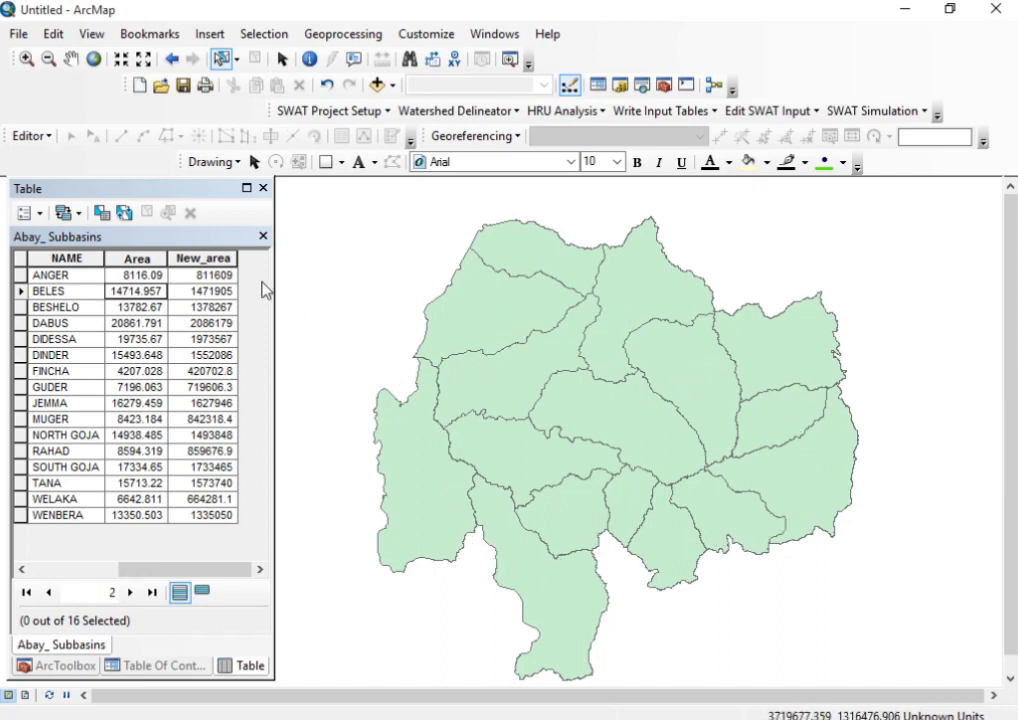
Widen the attribute table to show all fields and sort the records by Area in descending order
{"action": "left_click_drag", "start_coordinate": [215, 570], "coordinate": [125, 572]}
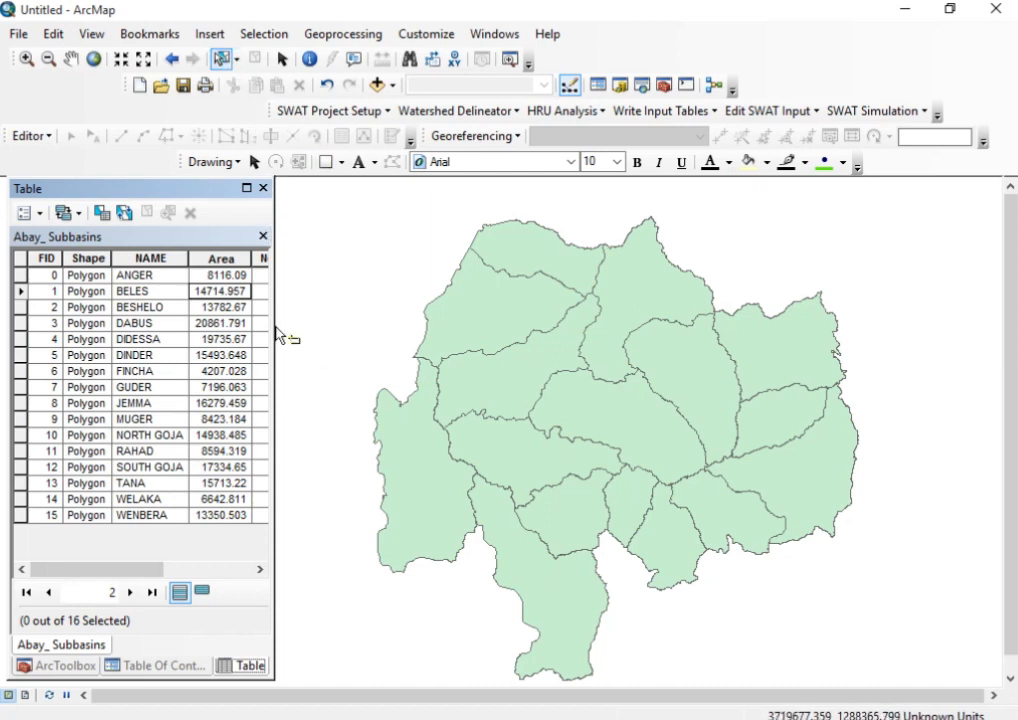
{"action": "left_click", "coordinate": [282, 59]}
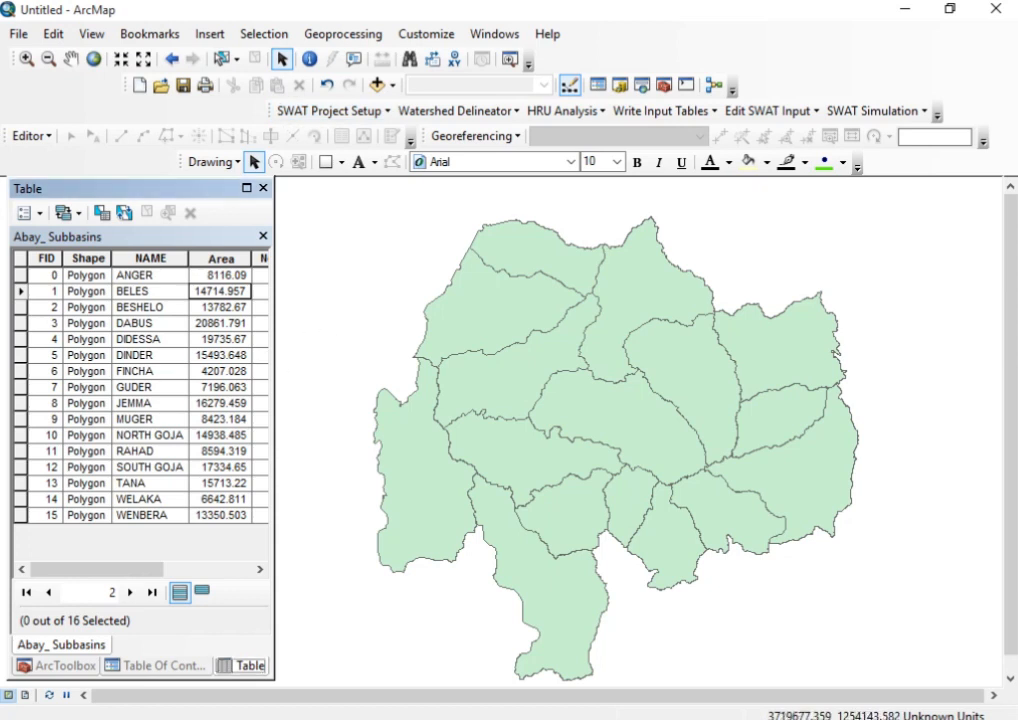
{"action": "left_click_drag", "start_coordinate": [276, 359], "coordinate": [385, 359]}
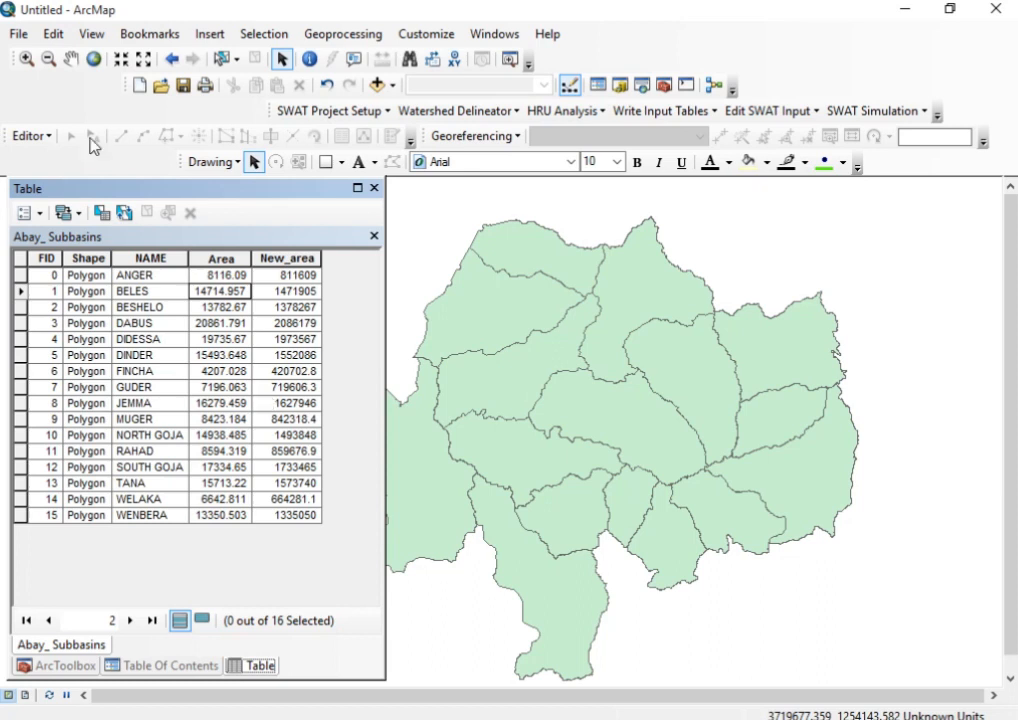
{"action": "left_click", "coordinate": [212, 260]}
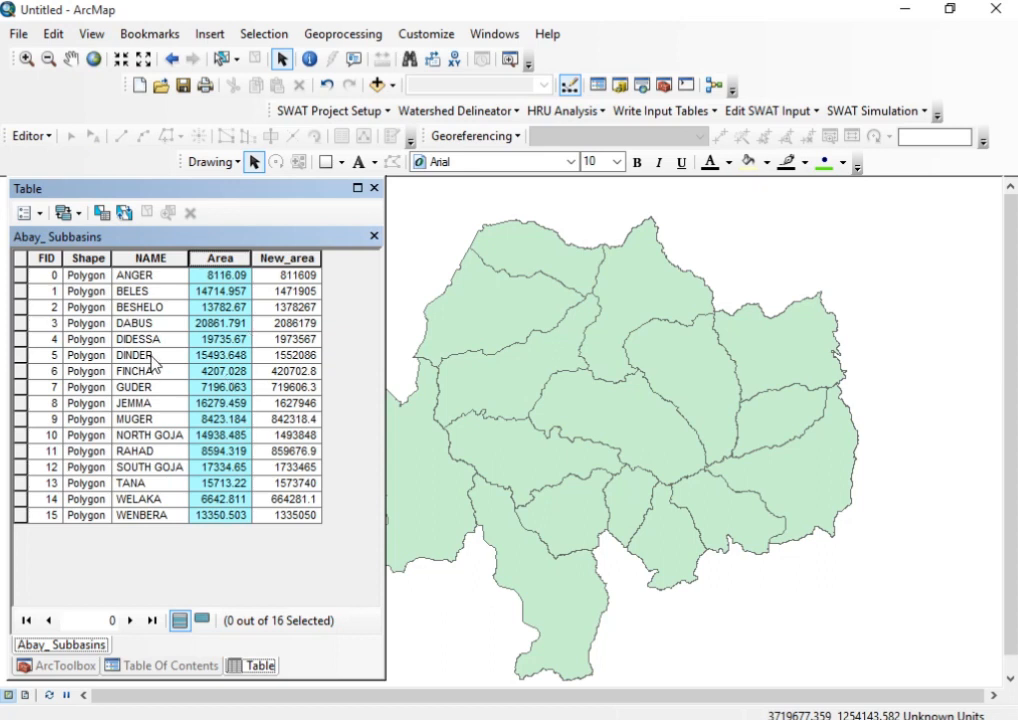
{"action": "right_click", "coordinate": [219, 262]}
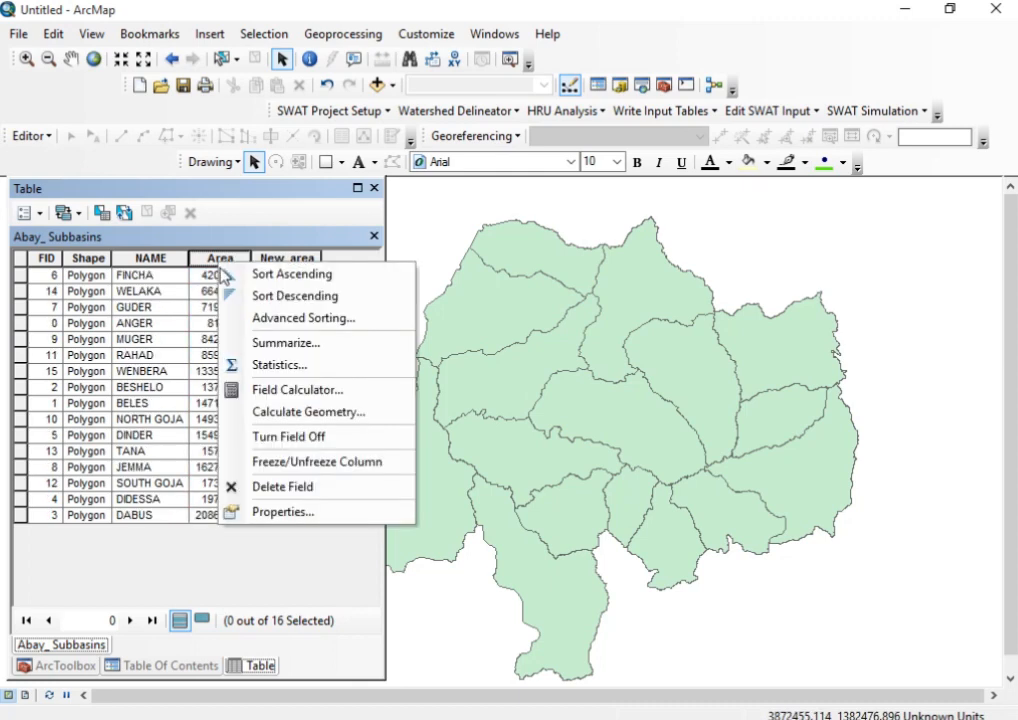
{"action": "left_click", "coordinate": [300, 298]}
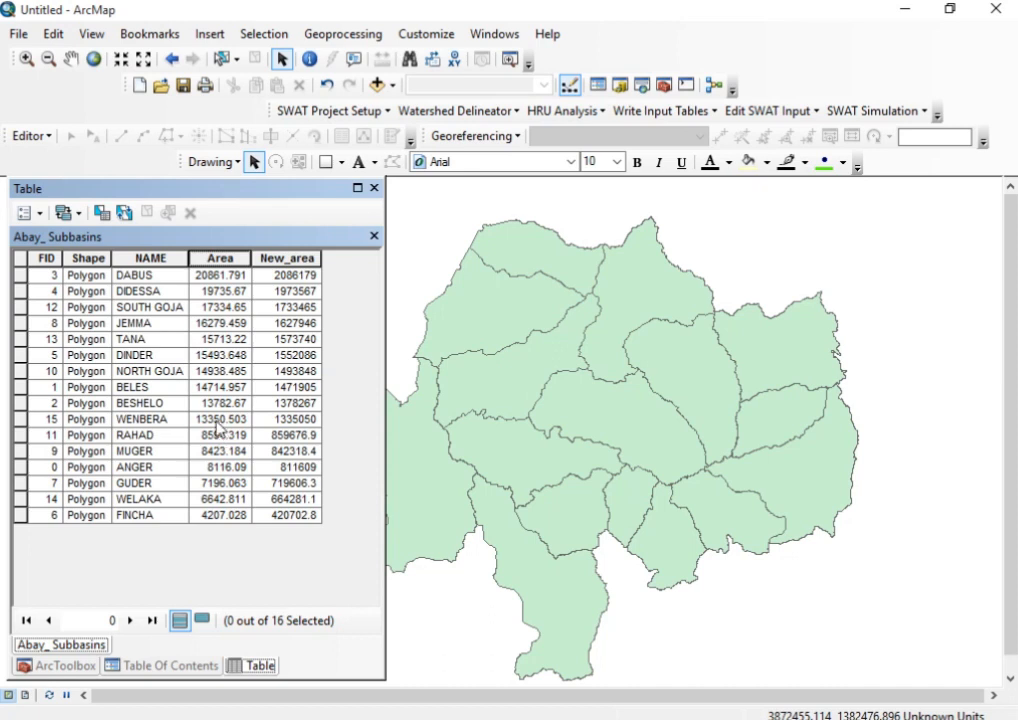
Select the records from DABUS to WENBERA, and replace that selection with the records from RAHAD to FINCHA
{"action": "left_click_drag", "start_coordinate": [20, 280], "coordinate": [20, 419]}
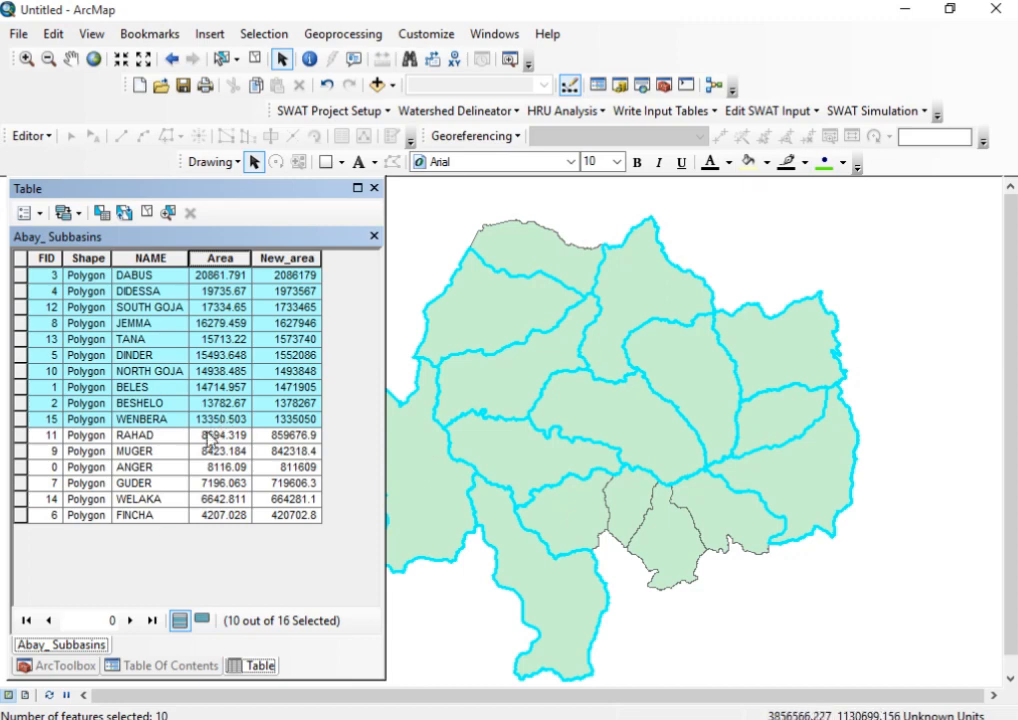
{"action": "left_click", "coordinate": [210, 437]}
{"action": "left_click", "coordinate": [21, 436]}
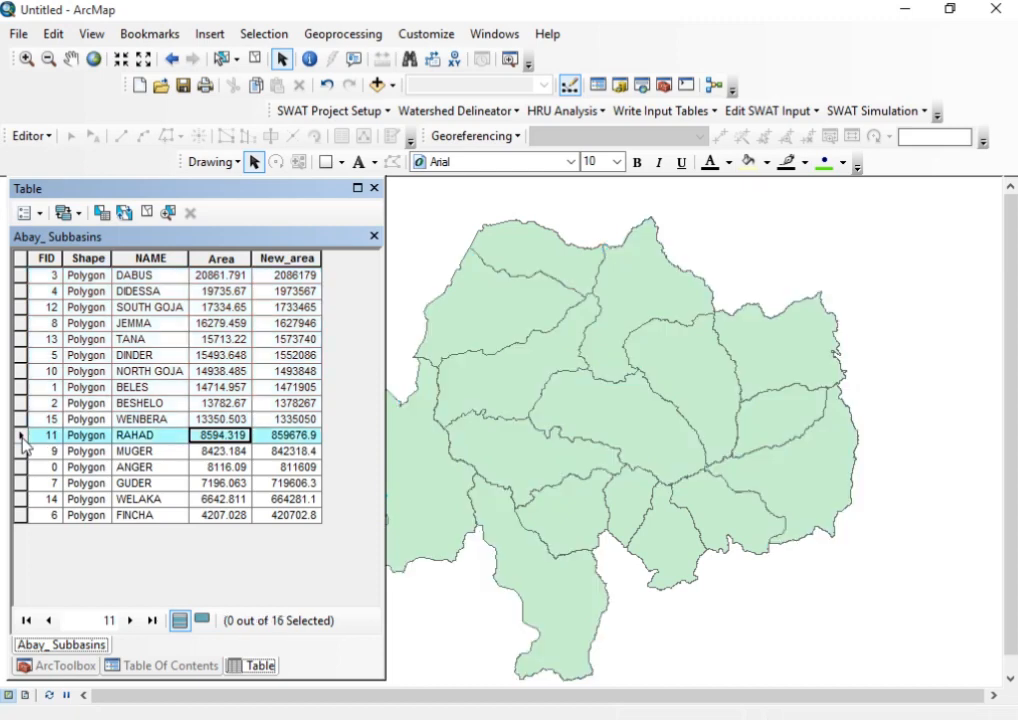
{"action": "left_click_drag", "start_coordinate": [22, 440], "coordinate": [21, 517]}
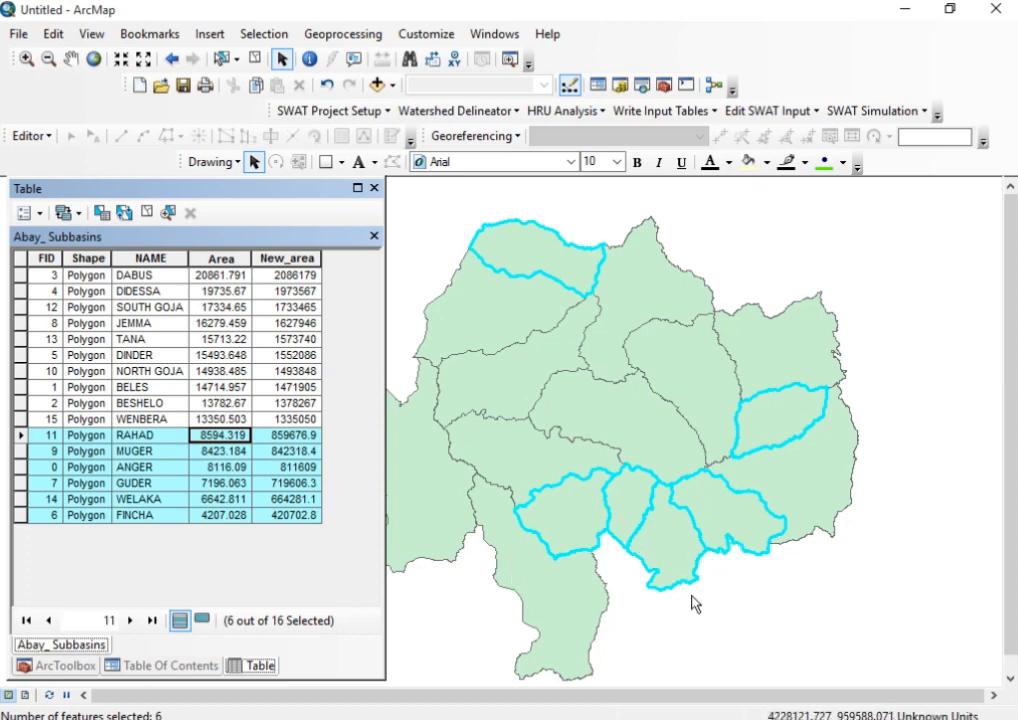
Close the attribute table and display the table of contents
{"action": "left_click", "coordinate": [374, 188]}
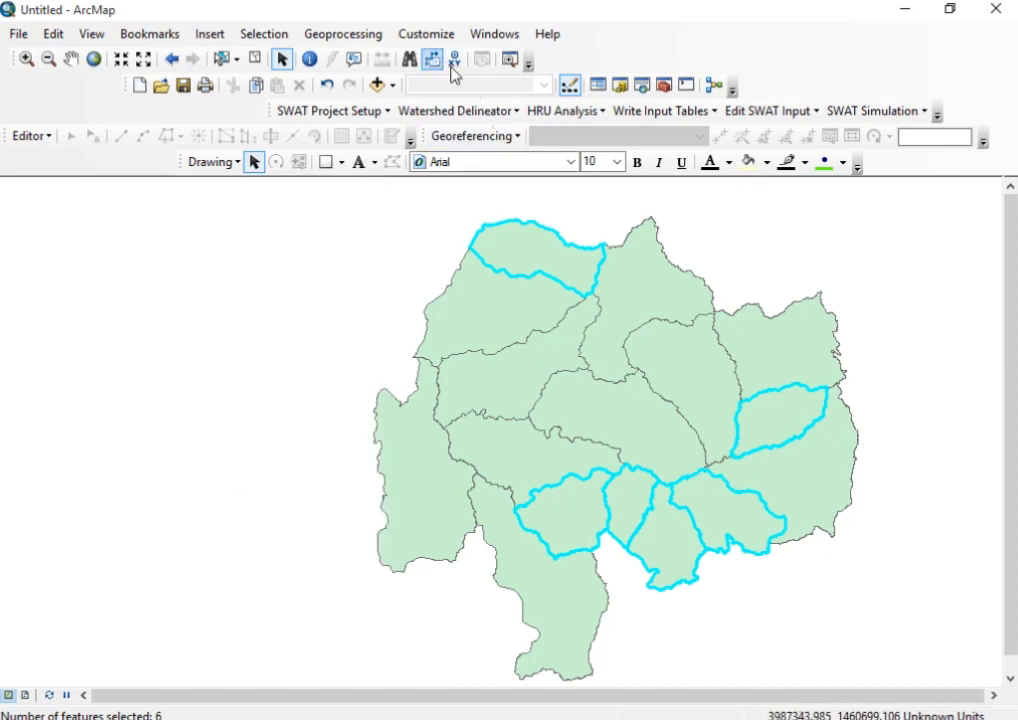
{"action": "left_click", "coordinate": [408, 40]}
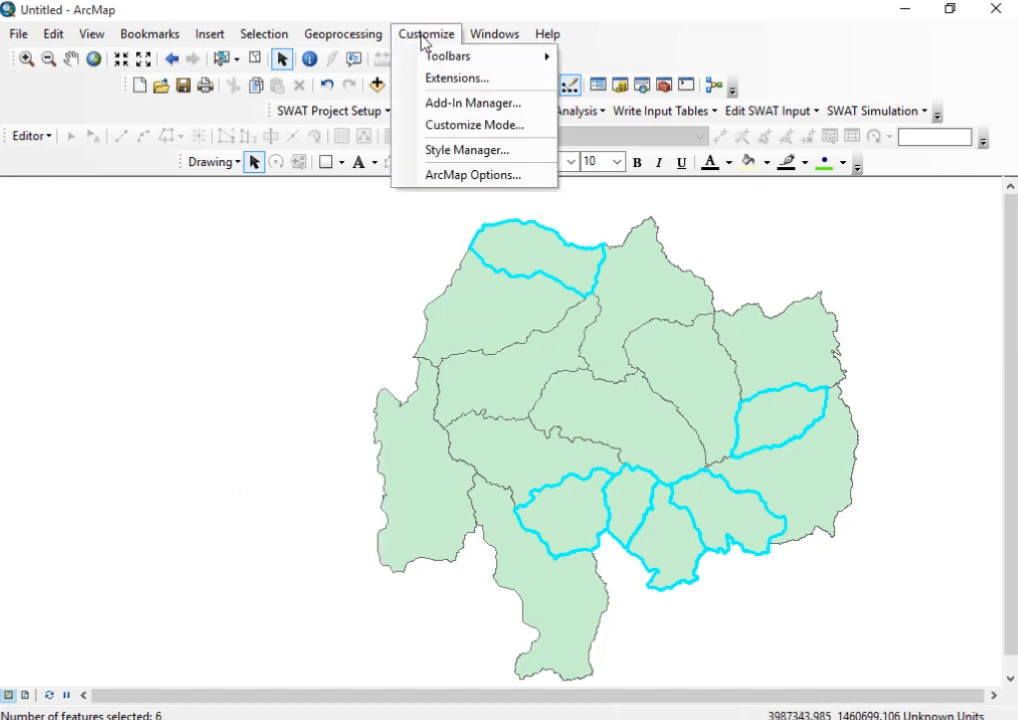
{"action": "mouse_move", "coordinate": [508, 36]}
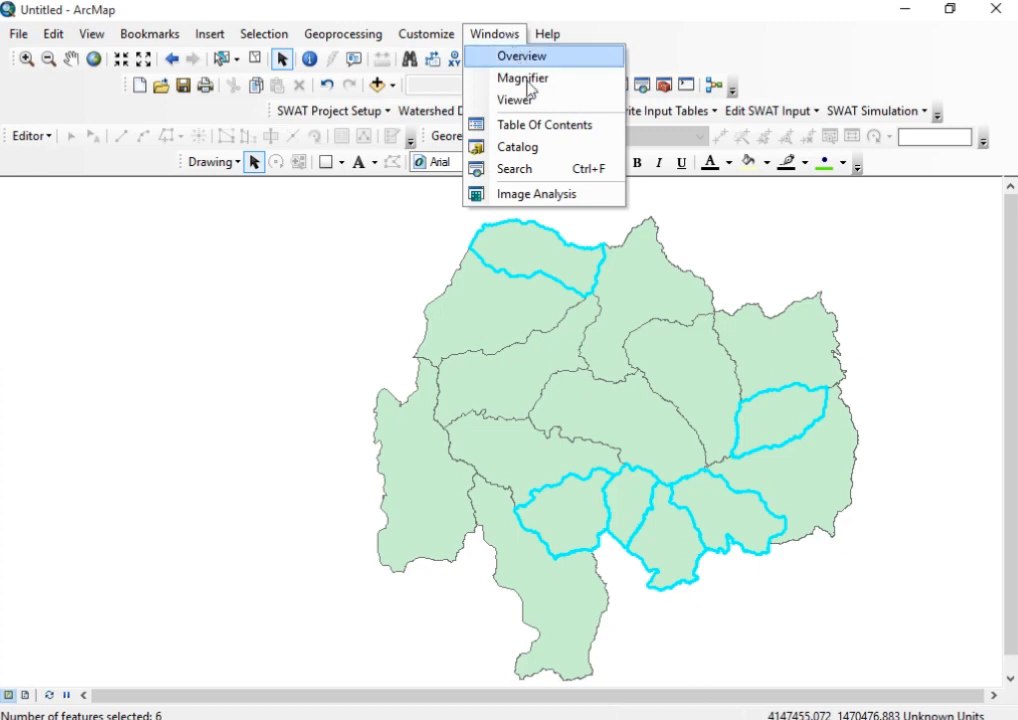
{"action": "left_click", "coordinate": [542, 126]}
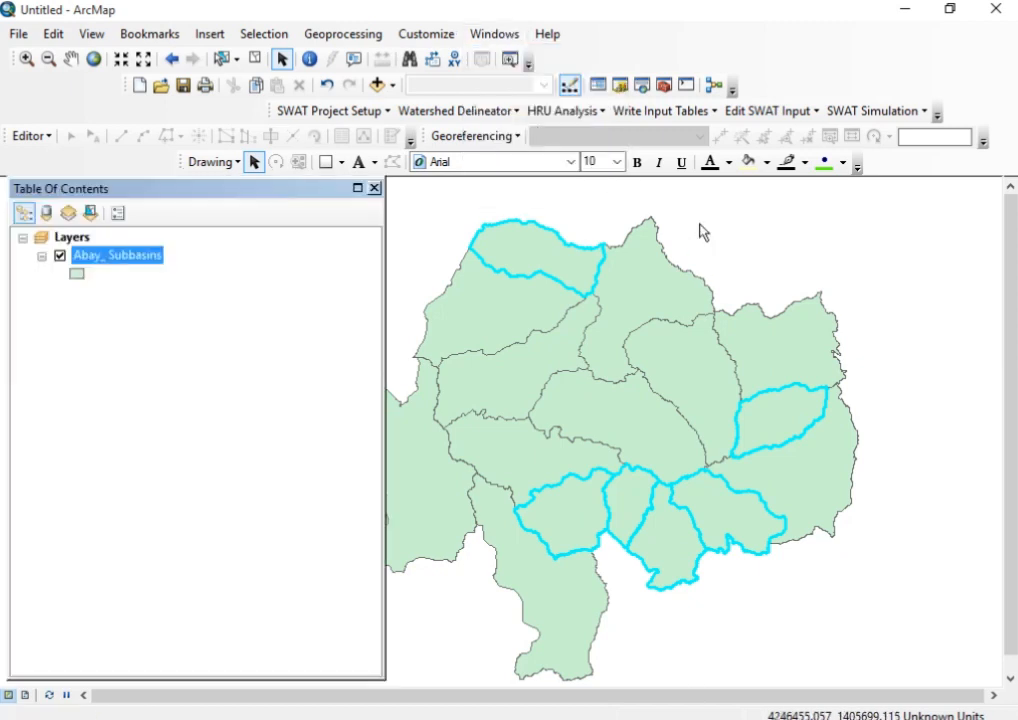
Start a data export from the Abay_ Subbasins layer, limited to selected features and using the layer's source coordinate system
{"action": "right_click", "coordinate": [104, 258]}
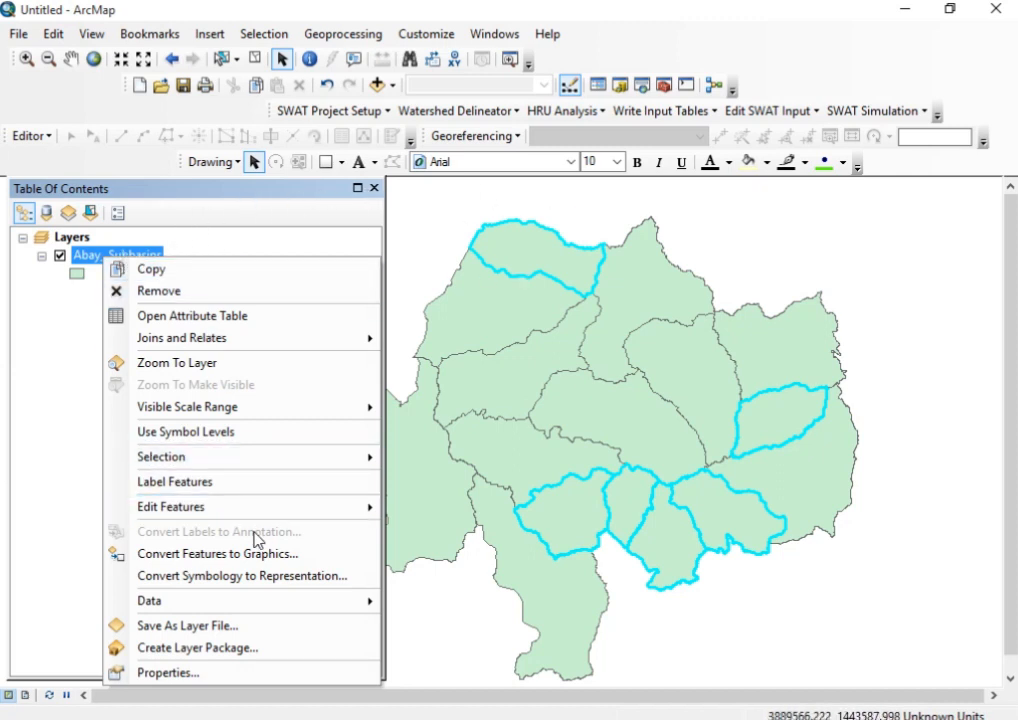
{"action": "left_click", "coordinate": [246, 603]}
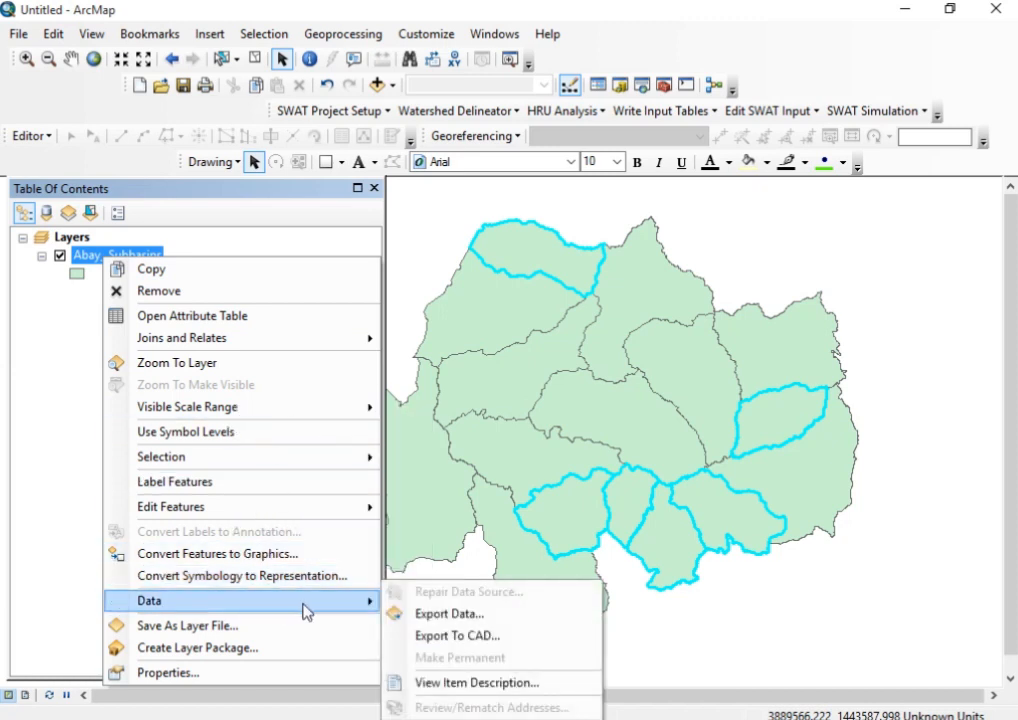
{"action": "left_click", "coordinate": [400, 613]}
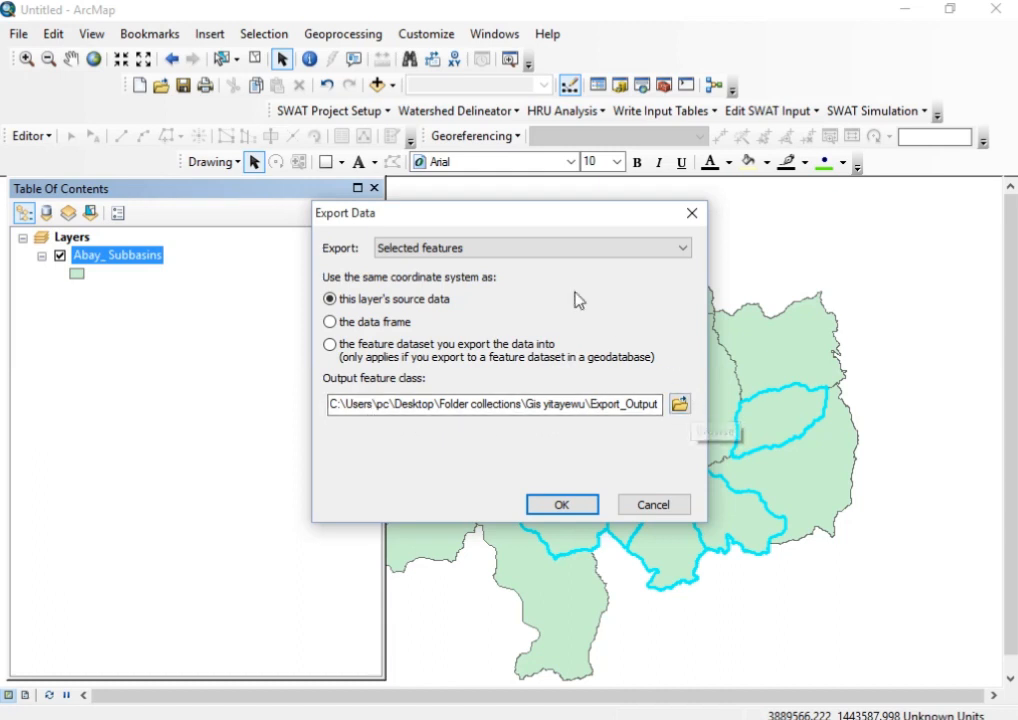
{"action": "left_click", "coordinate": [547, 255]}
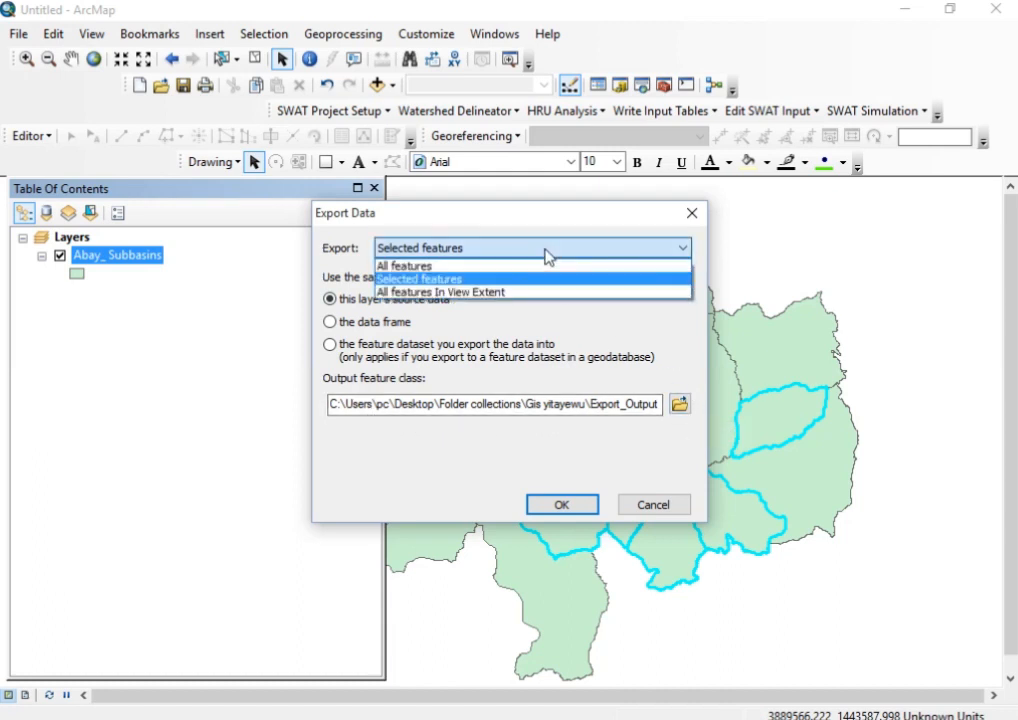
{"action": "left_click", "coordinate": [547, 252]}
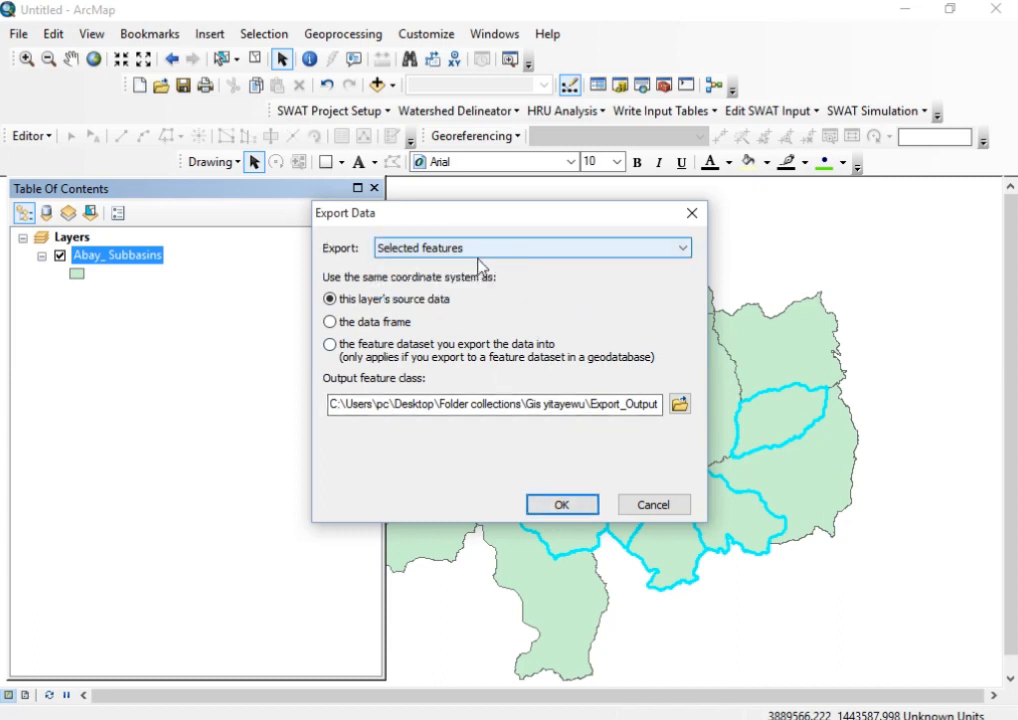
{"action": "left_click", "coordinate": [425, 250]}
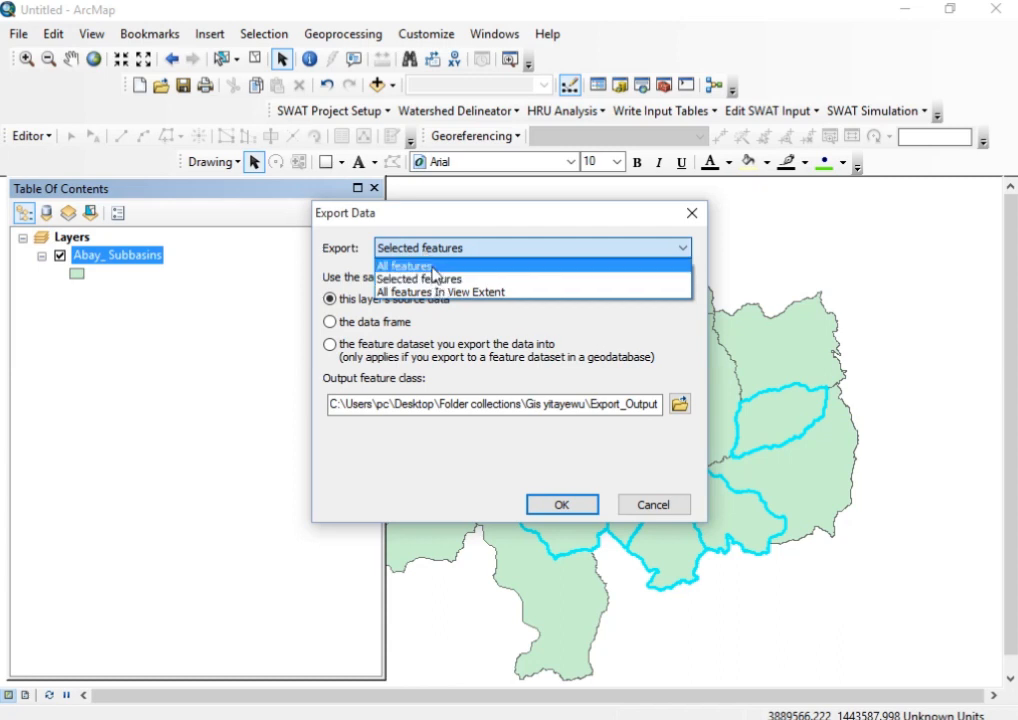
{"action": "left_click", "coordinate": [412, 280]}
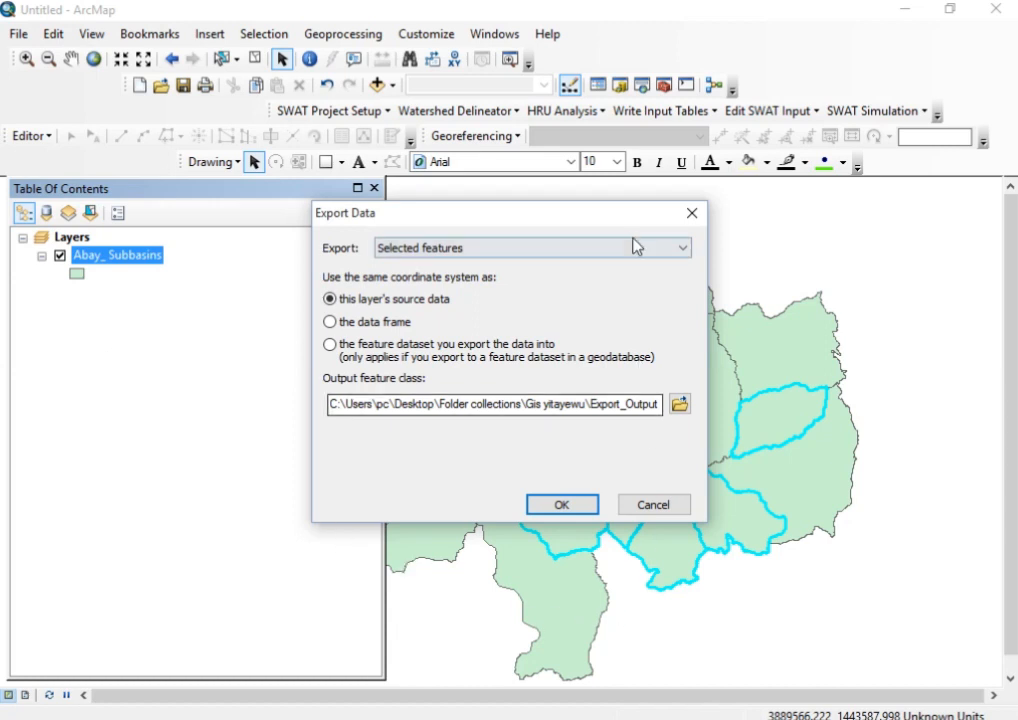
Try to export the selected features under the default output name Export_Output
{"action": "left_click_drag", "start_coordinate": [480, 212], "coordinate": [334, 227]}
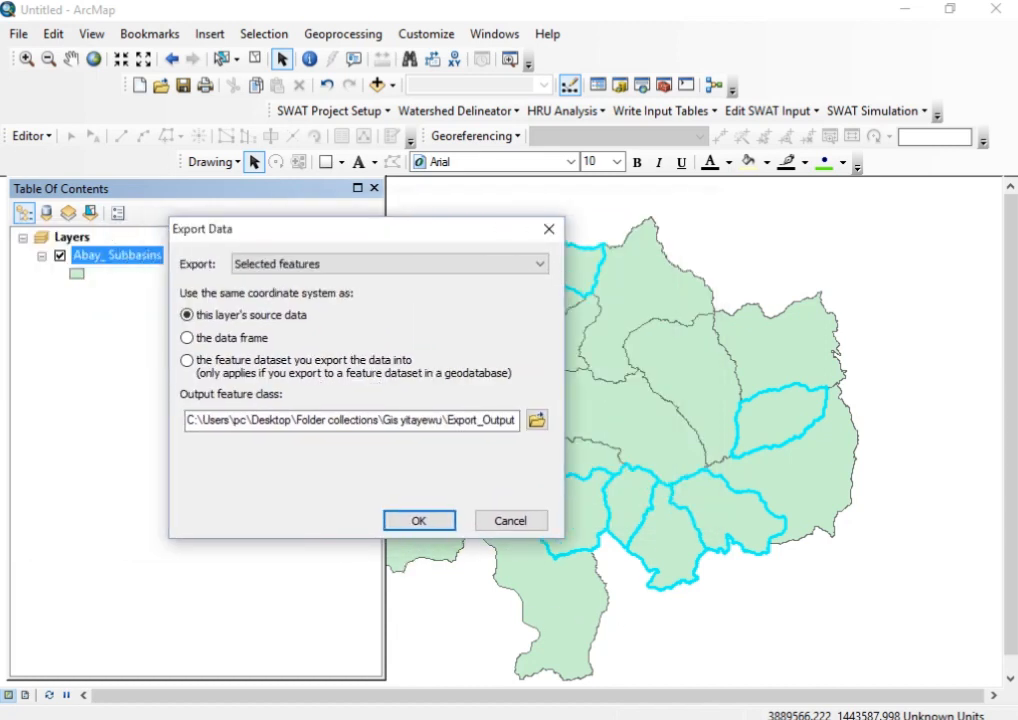
{"action": "left_click", "coordinate": [423, 523]}
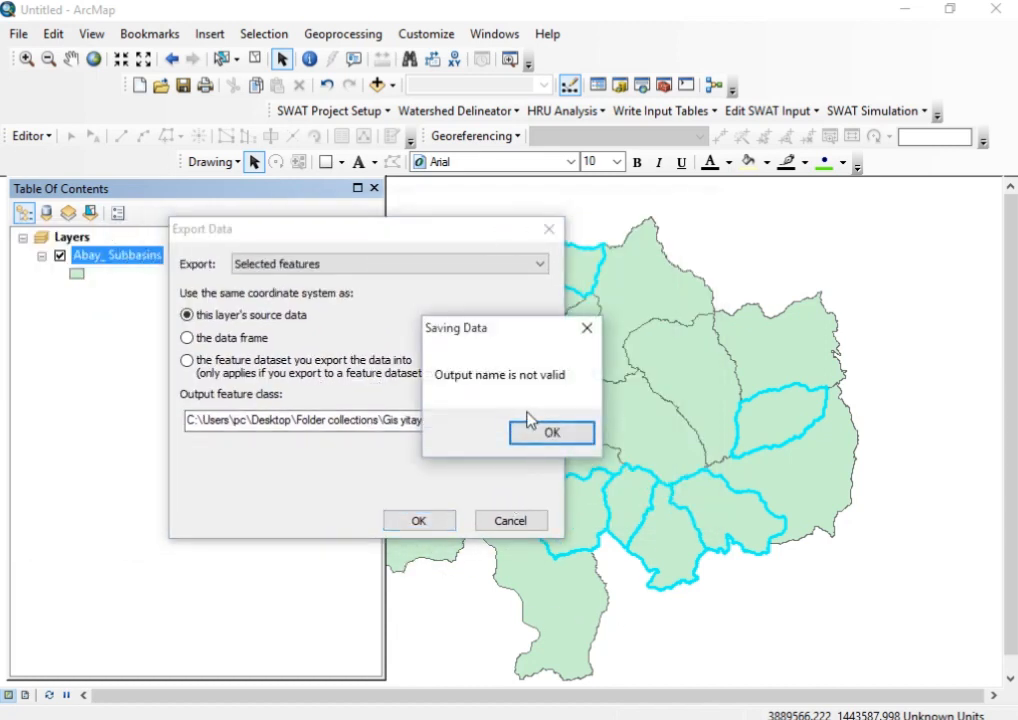
{"action": "left_click", "coordinate": [587, 328]}
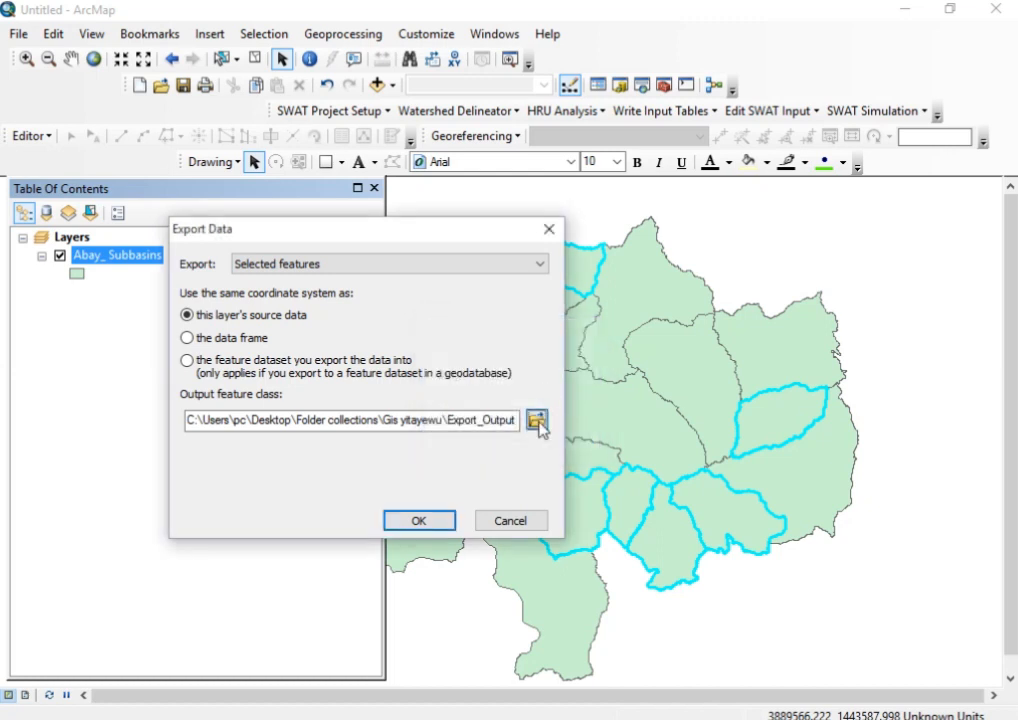
Export the selected subbasins as a shapefile named lessthan_10000skm.shp and add the exported data to the map as a layer
{"action": "left_click", "coordinate": [536, 421]}
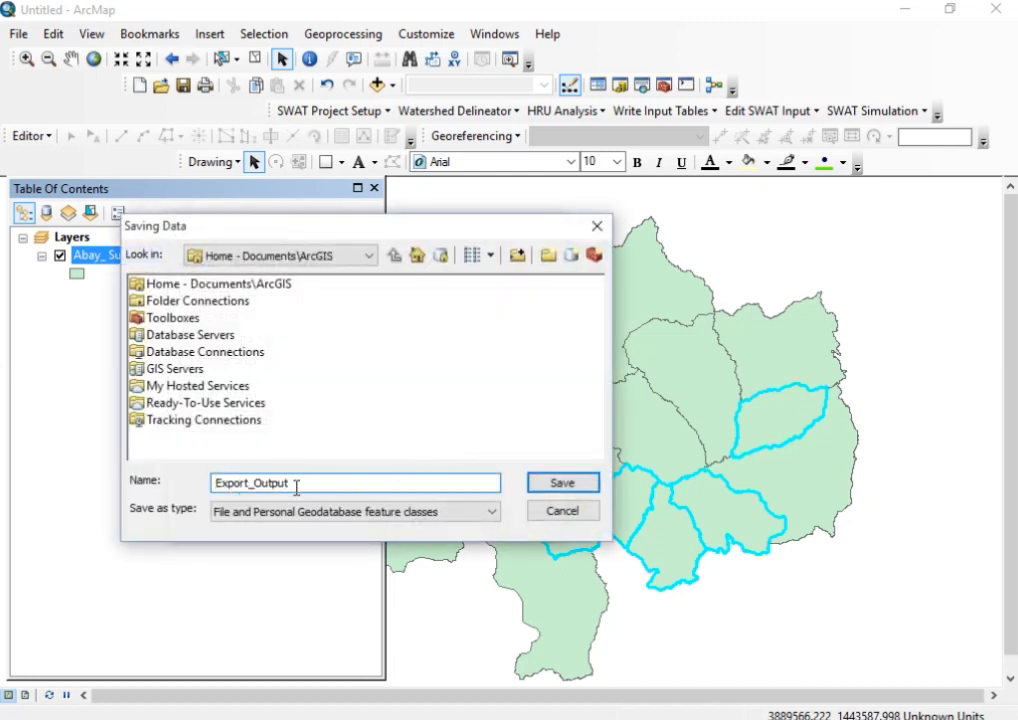
{"action": "left_click_drag", "start_coordinate": [295, 486], "coordinate": [189, 482]}
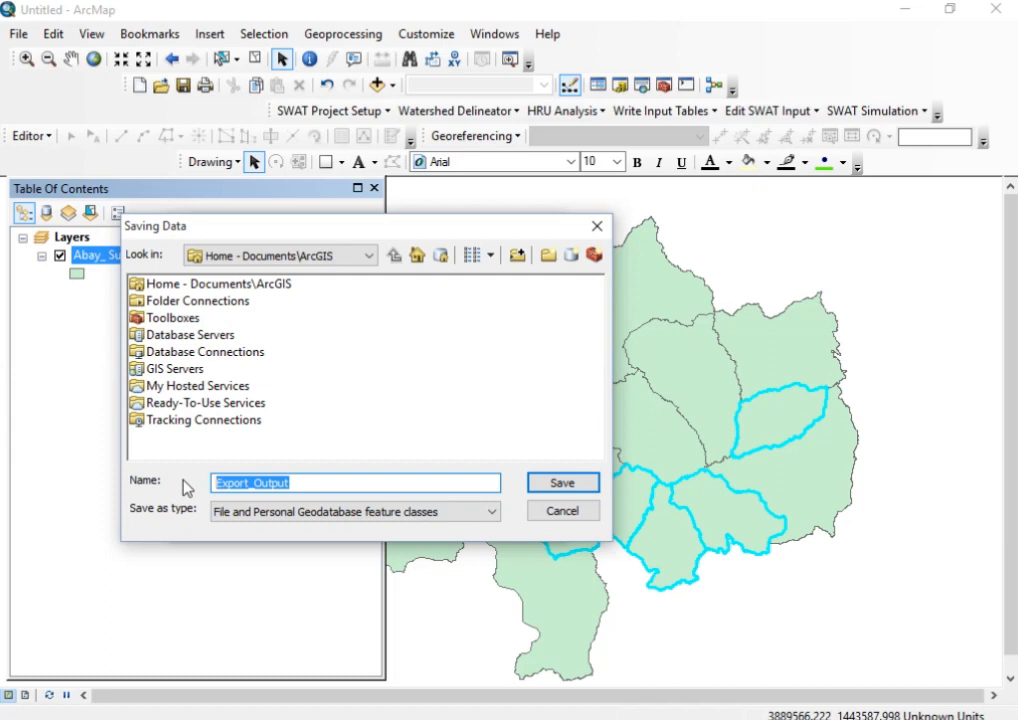
{"action": "type", "text": "lessthan_10000"}
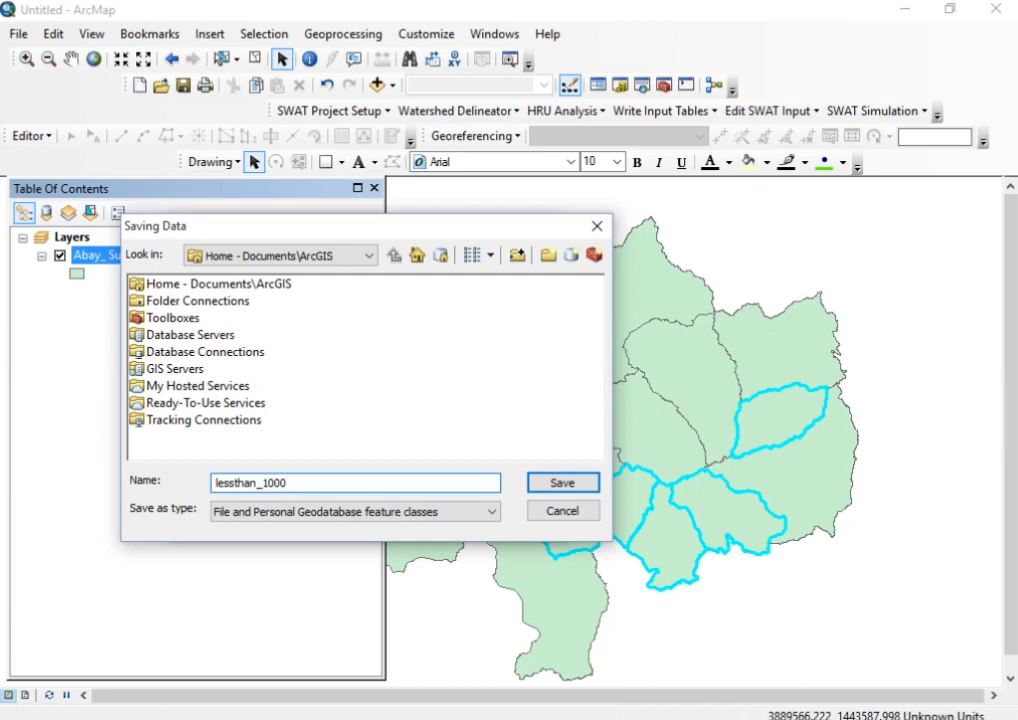
{"action": "left_click", "coordinate": [478, 513]}
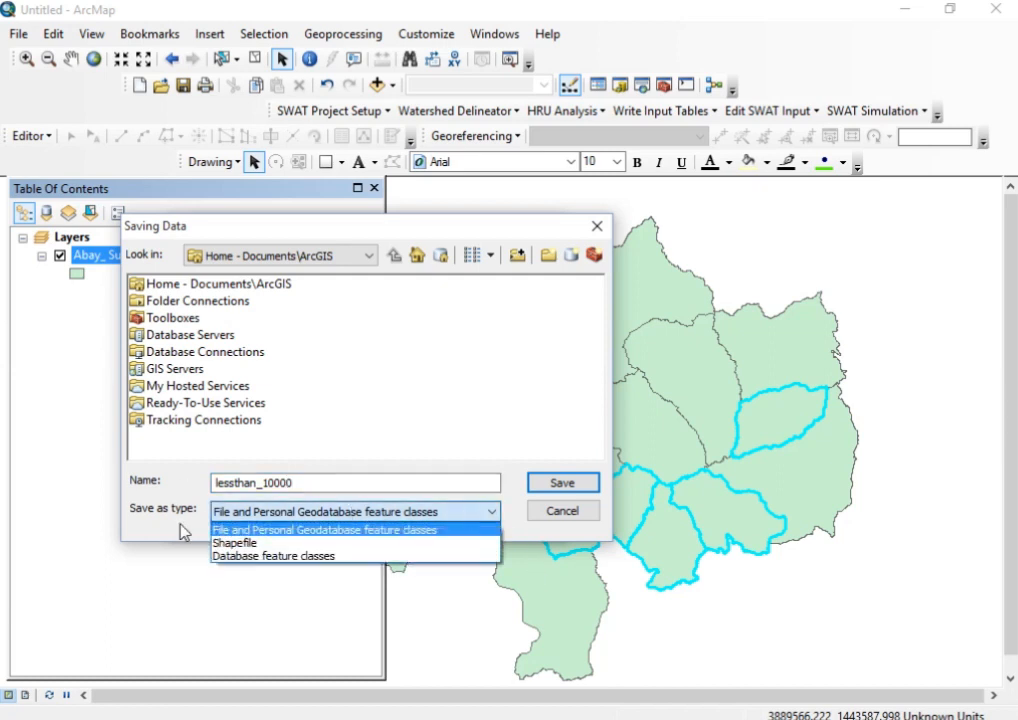
{"action": "left_click", "coordinate": [258, 545]}
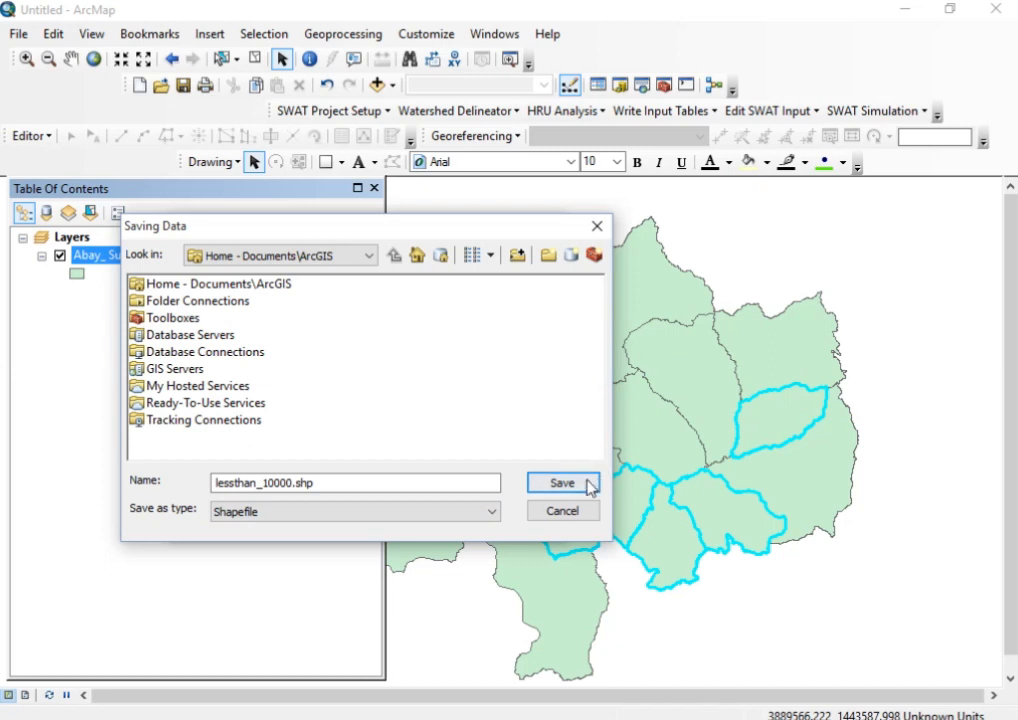
{"action": "left_click", "coordinate": [293, 486]}
{"action": "type", "text": "skm"}
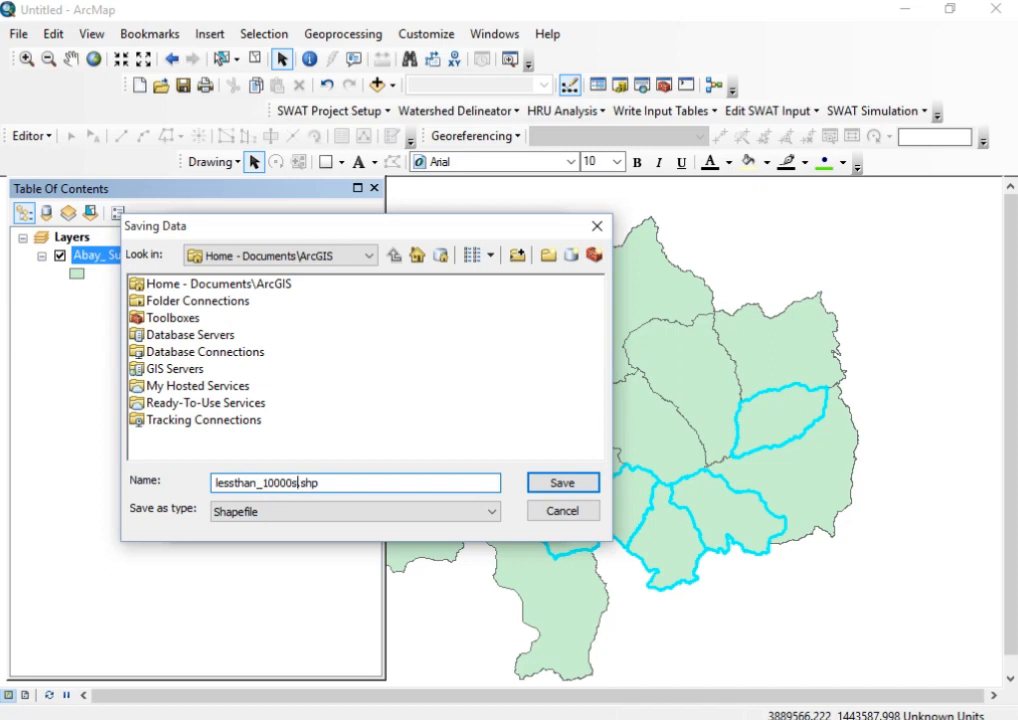
{"action": "left_click", "coordinate": [562, 483]}
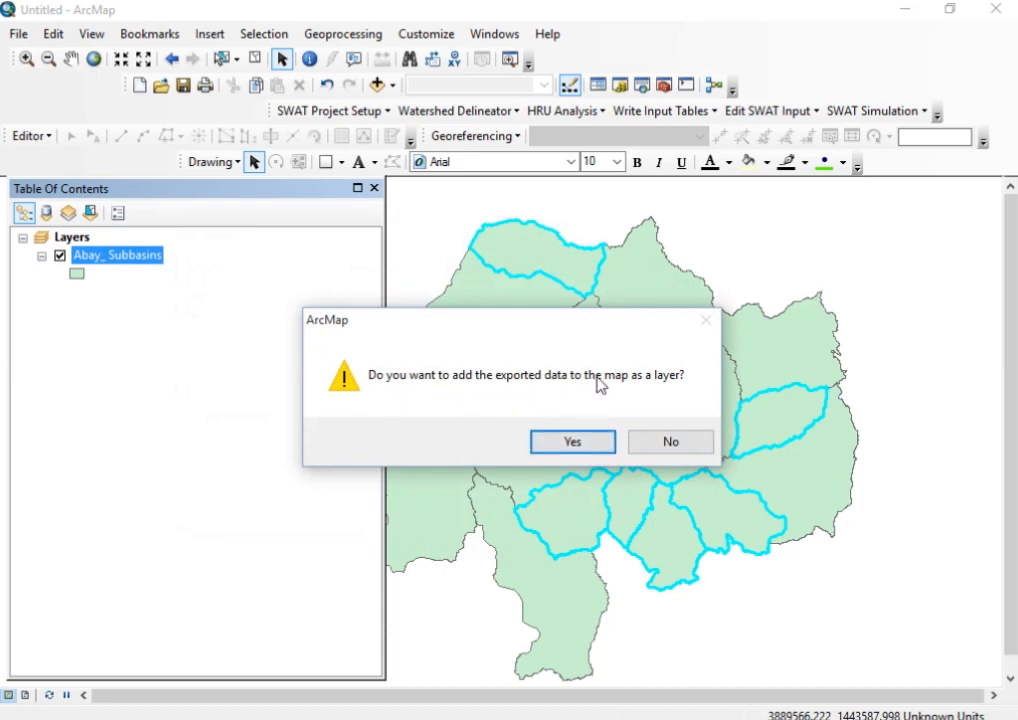
{"action": "left_click", "coordinate": [598, 444]}
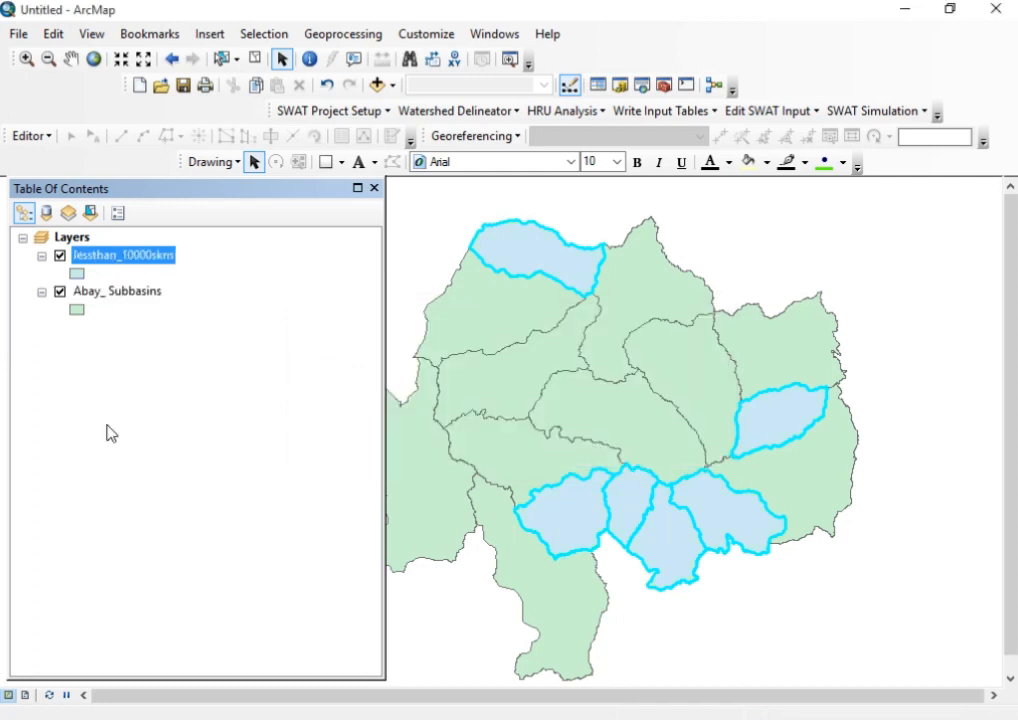
Toggle the two layers to compare them, leaving only Abay_ Subbasins displayed, and clear the feature selection
{"action": "left_click", "coordinate": [59, 292]}
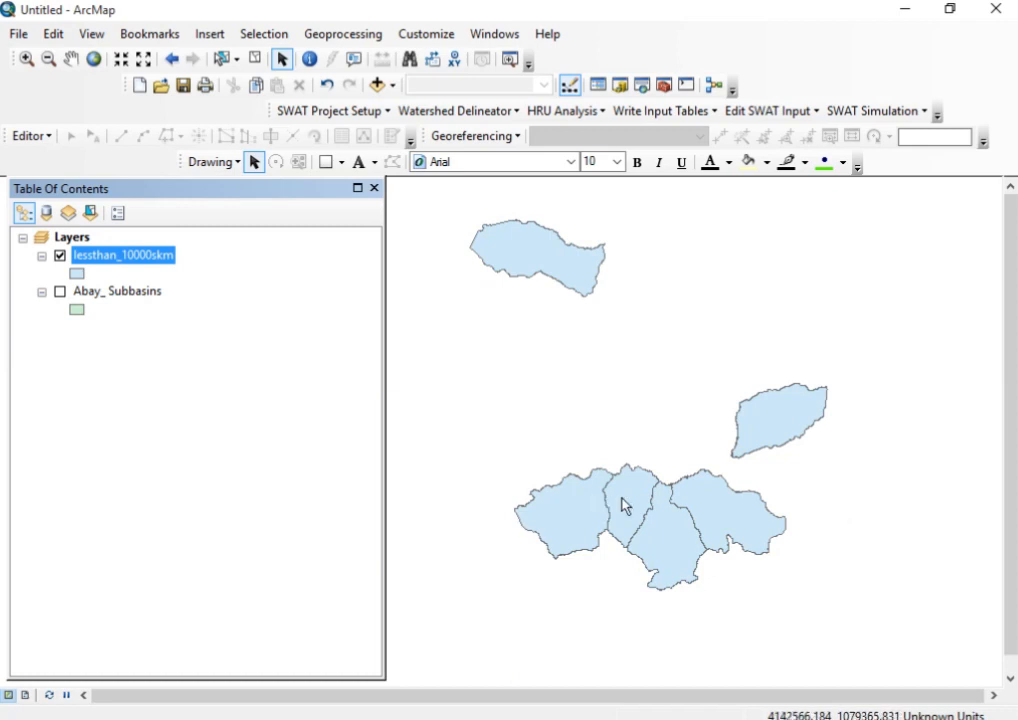
{"action": "scroll", "coordinate": [622, 505], "scroll_direction": "up", "scroll_amount": 1}
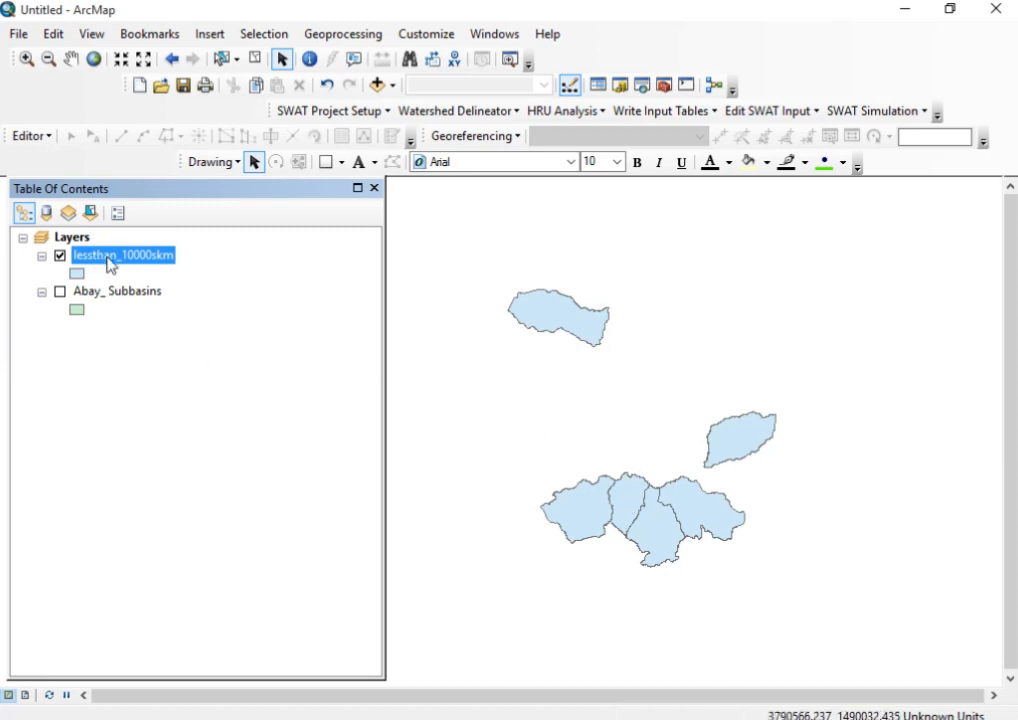
{"action": "left_click", "coordinate": [60, 292]}
{"action": "right_click", "coordinate": [89, 293]}
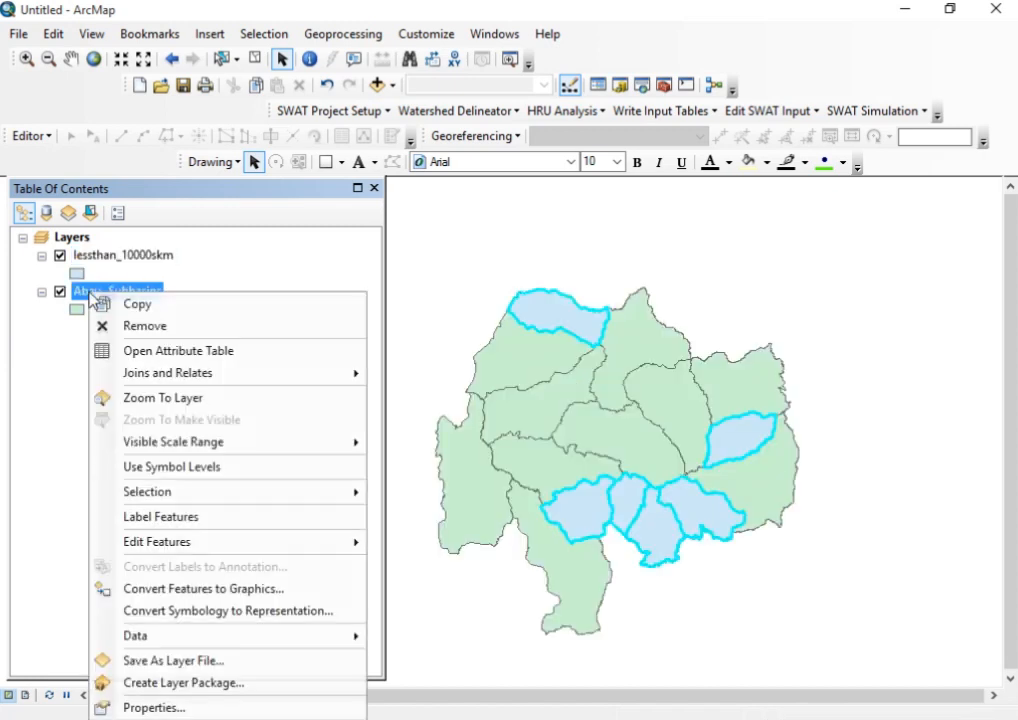
{"action": "left_click", "coordinate": [60, 256]}
{"action": "left_click", "coordinate": [60, 256]}
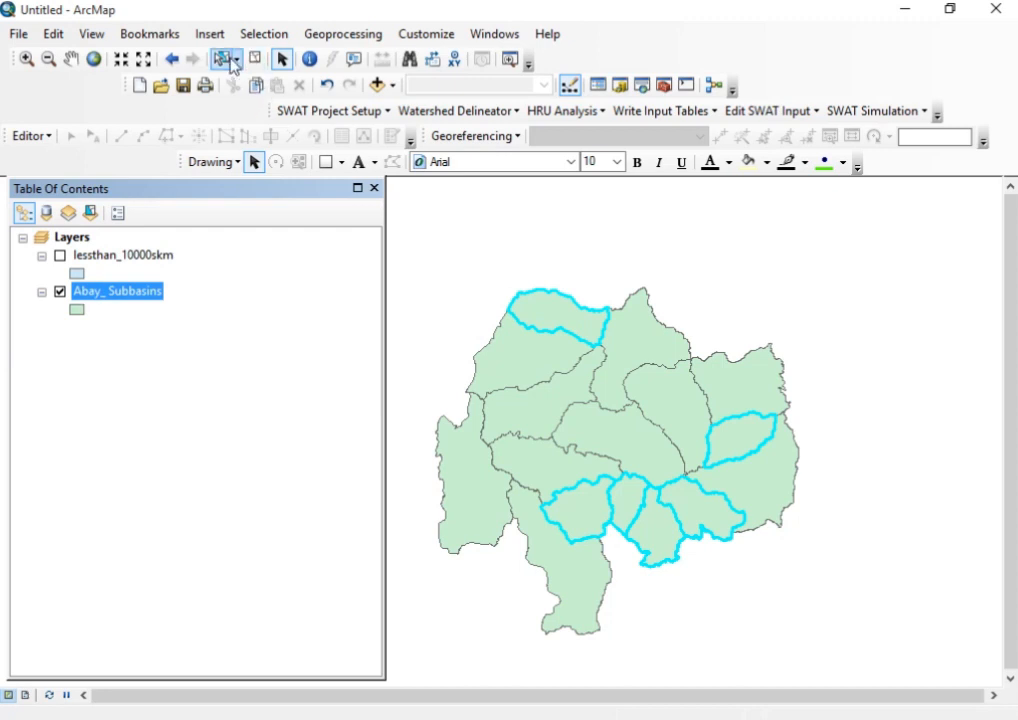
{"action": "left_click", "coordinate": [255, 62]}
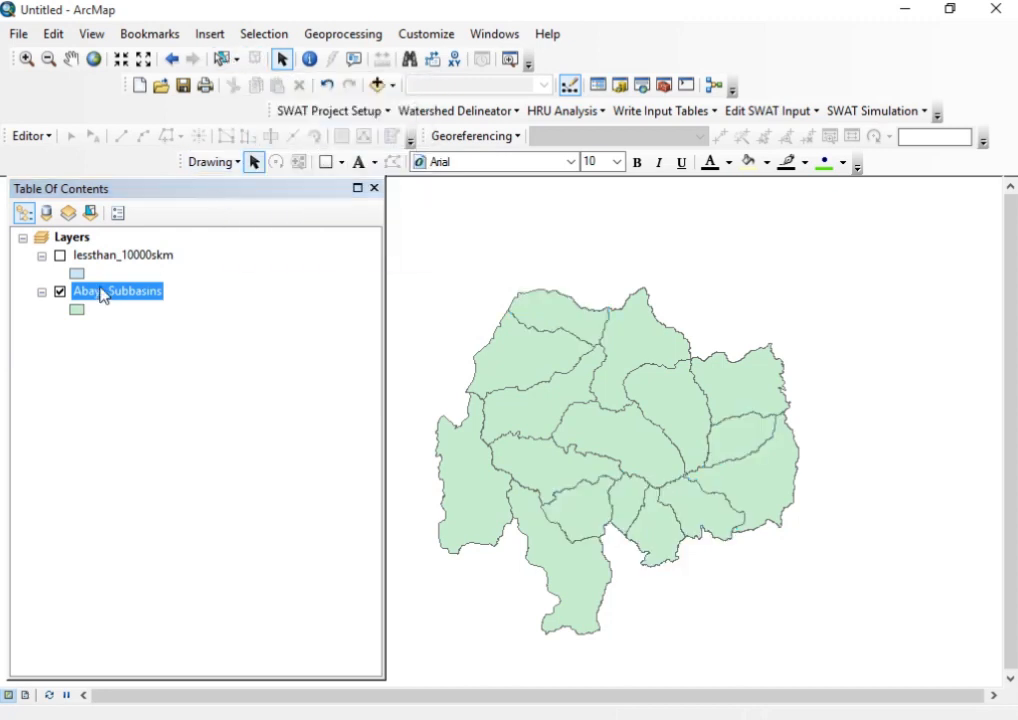
Symbolize the Abay_ Subbasins layer by unique values of the NAME field, adding all values
{"action": "right_click", "coordinate": [101, 293]}
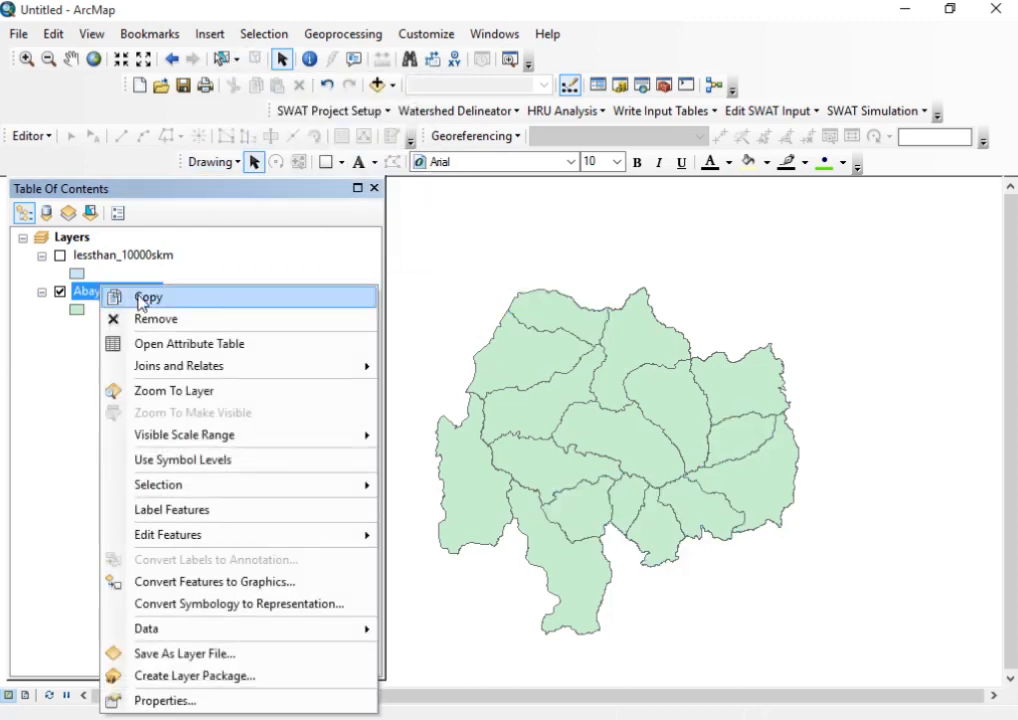
{"action": "left_click", "coordinate": [160, 700]}
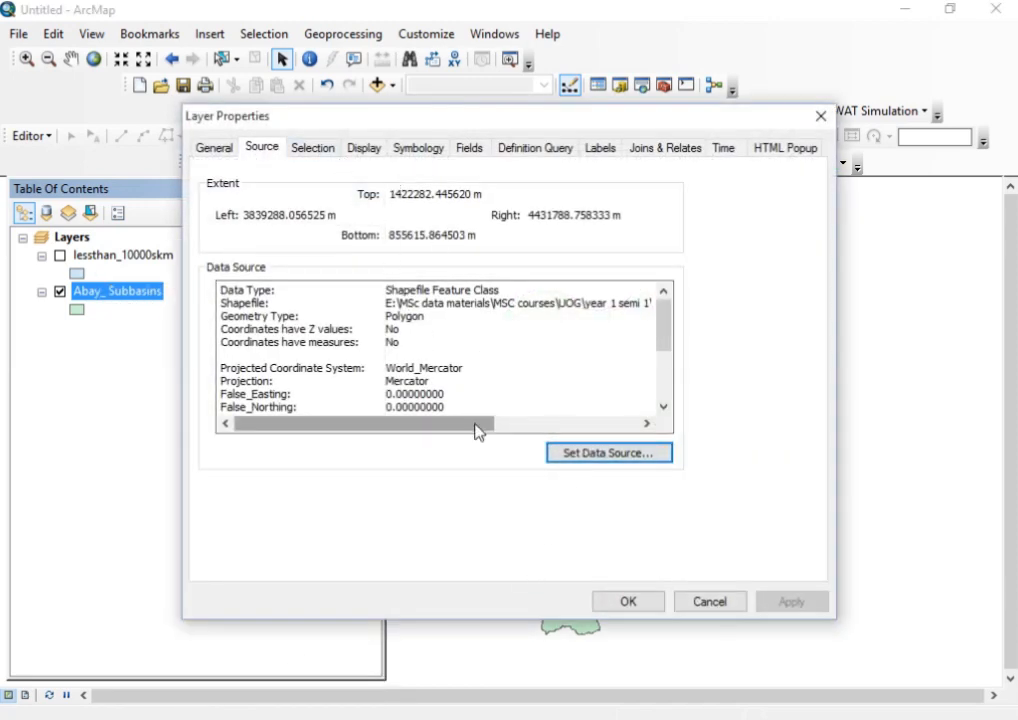
{"action": "left_click", "coordinate": [414, 150]}
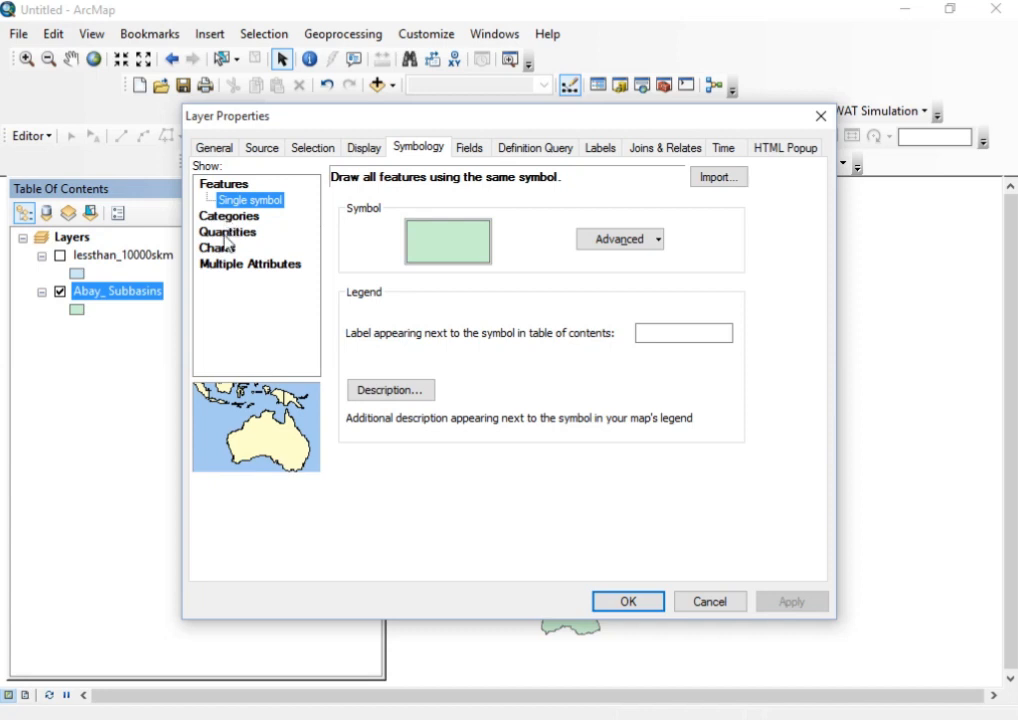
{"action": "left_click", "coordinate": [228, 216]}
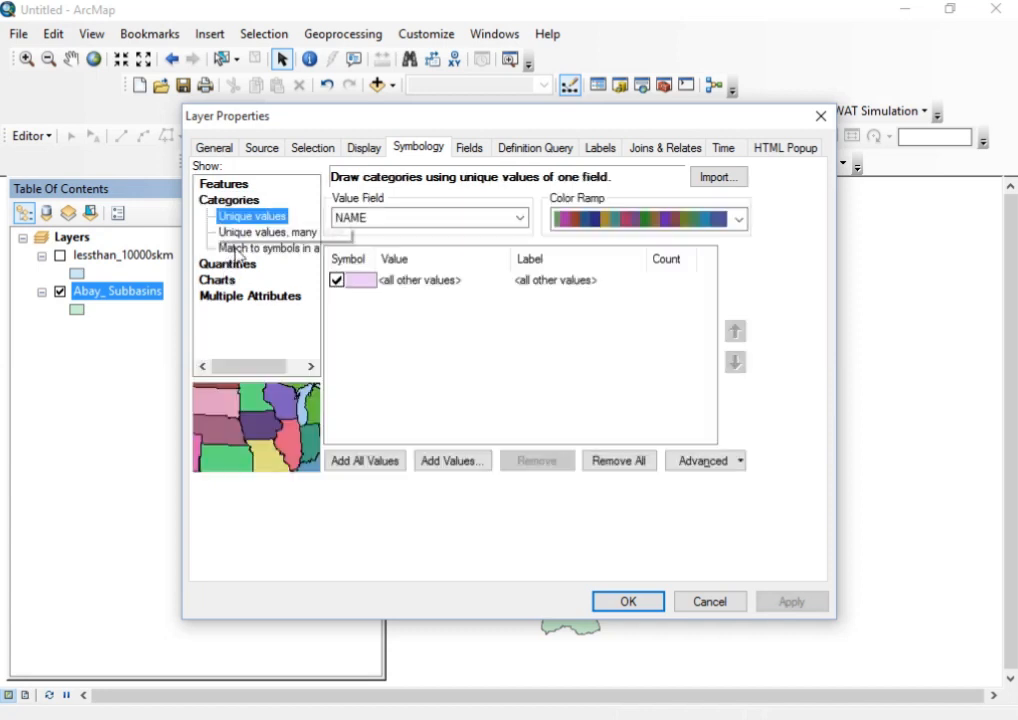
{"action": "left_click", "coordinate": [438, 225]}
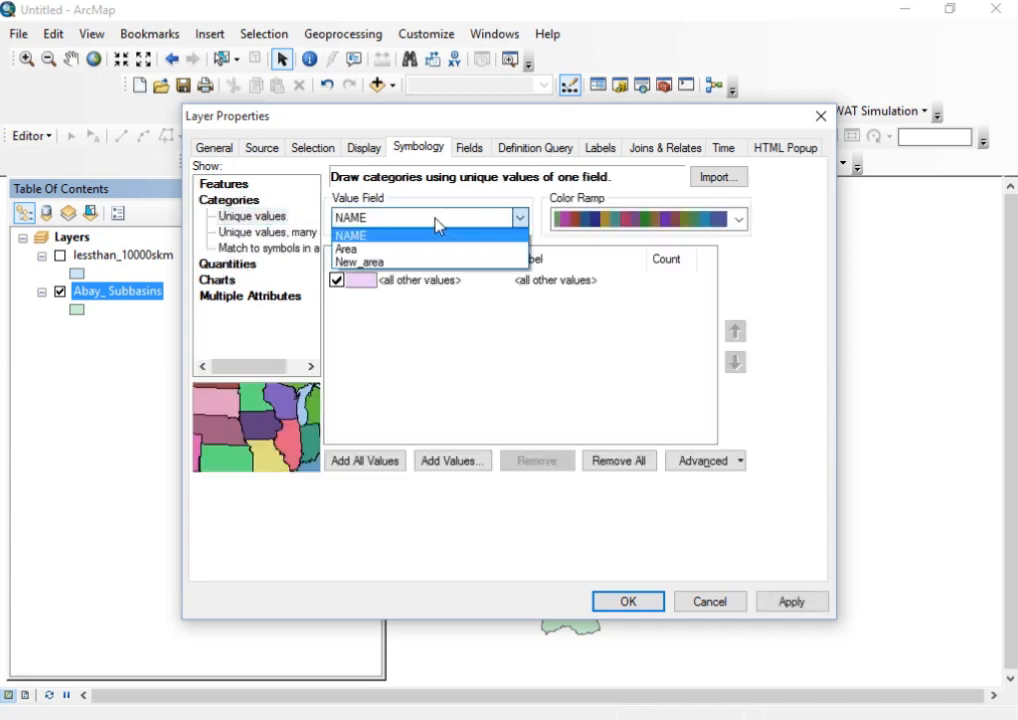
{"action": "left_click", "coordinate": [438, 225]}
{"action": "left_click", "coordinate": [363, 461]}
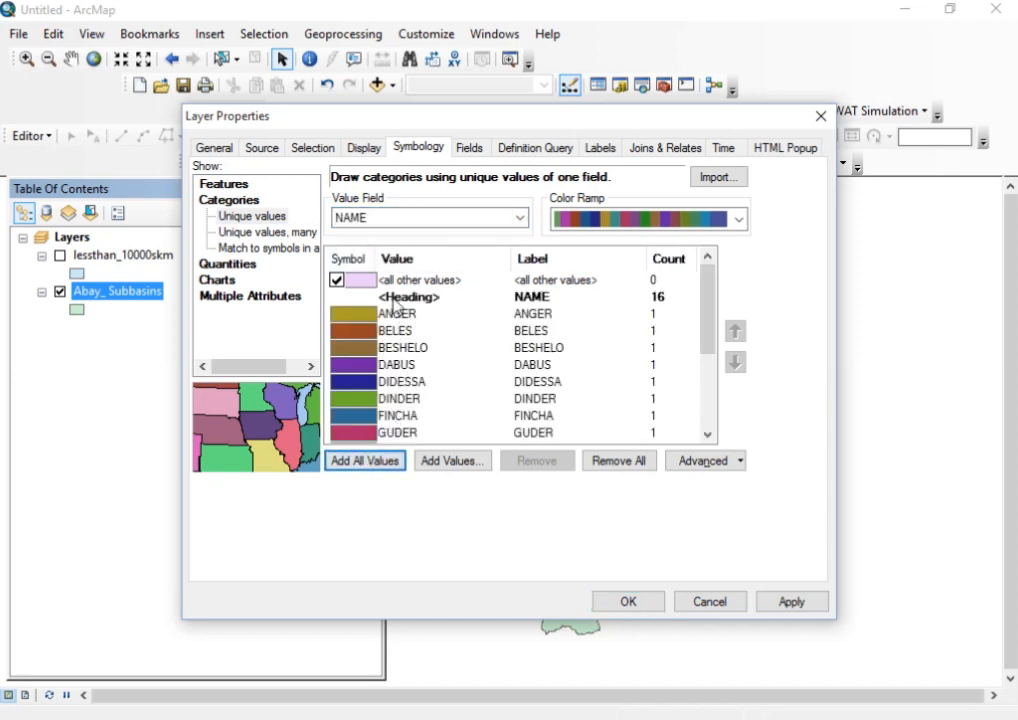
{"action": "left_click", "coordinate": [787, 604]}
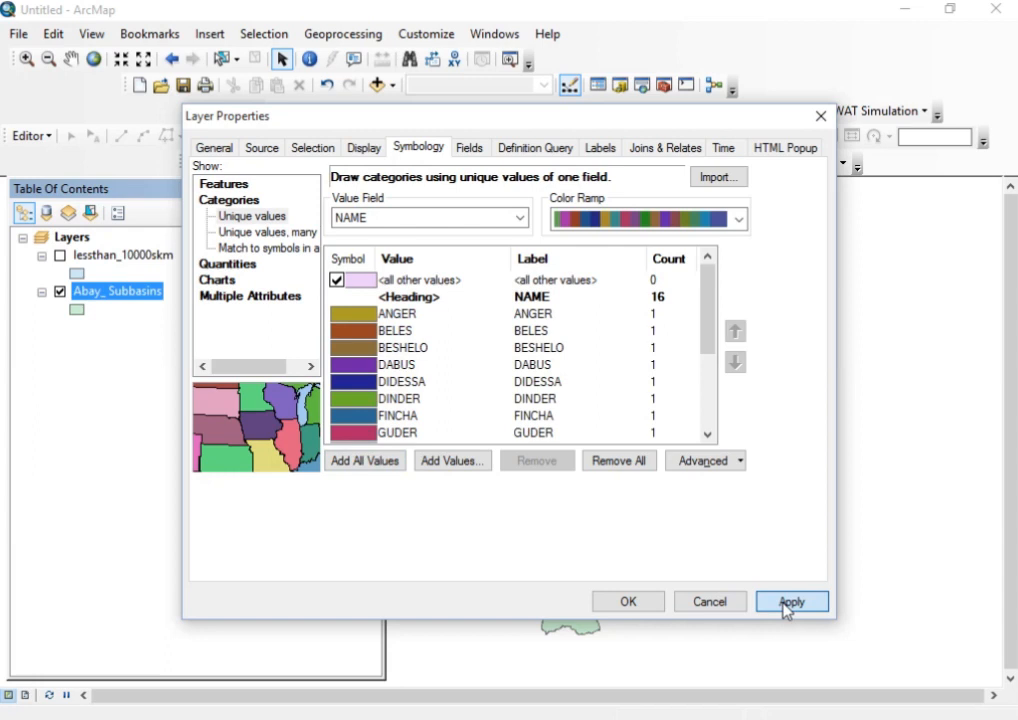
{"action": "left_click", "coordinate": [615, 603]}
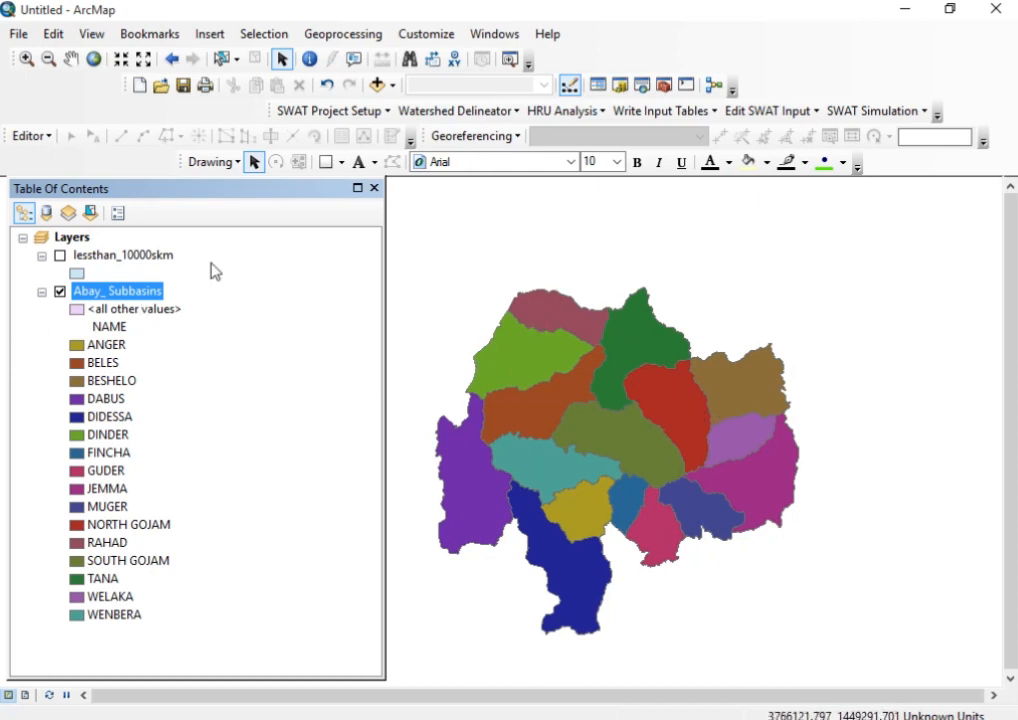
Start building a definition query for the Abay_ Subbasins layer with the condition "Area" <=
{"action": "right_click", "coordinate": [121, 296]}
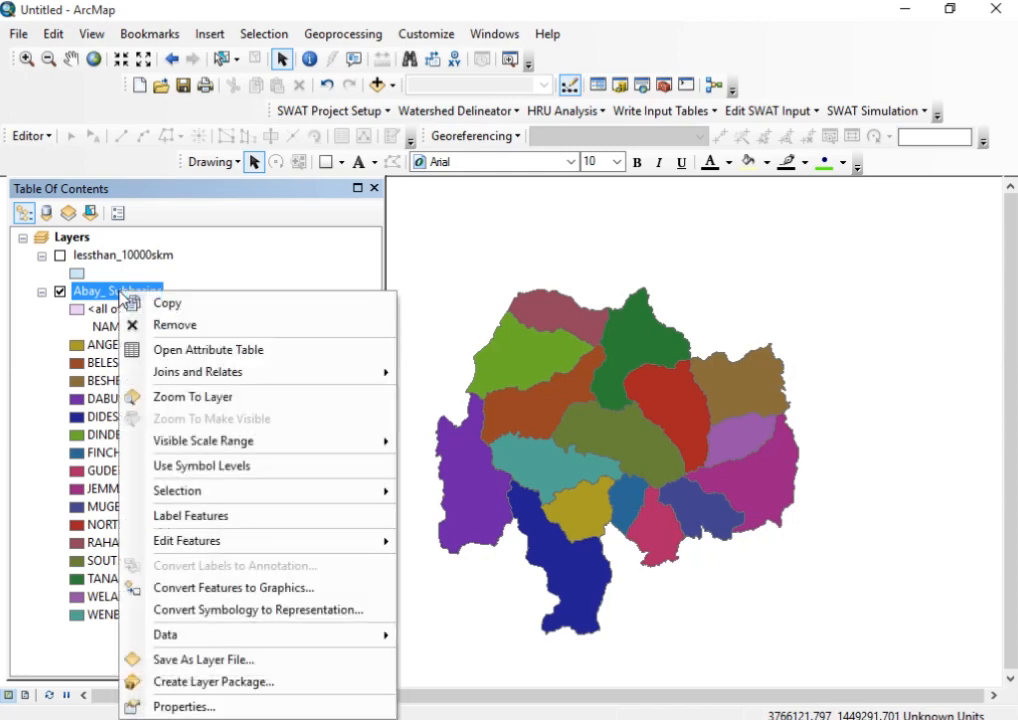
{"action": "left_click", "coordinate": [200, 707]}
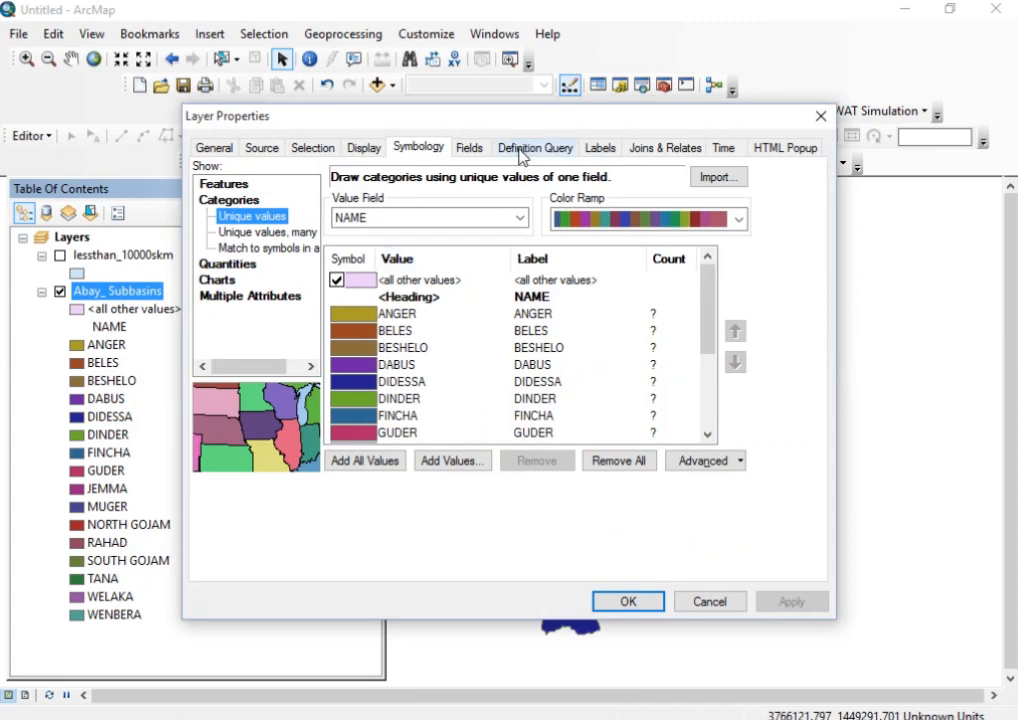
{"action": "left_click", "coordinate": [520, 150]}
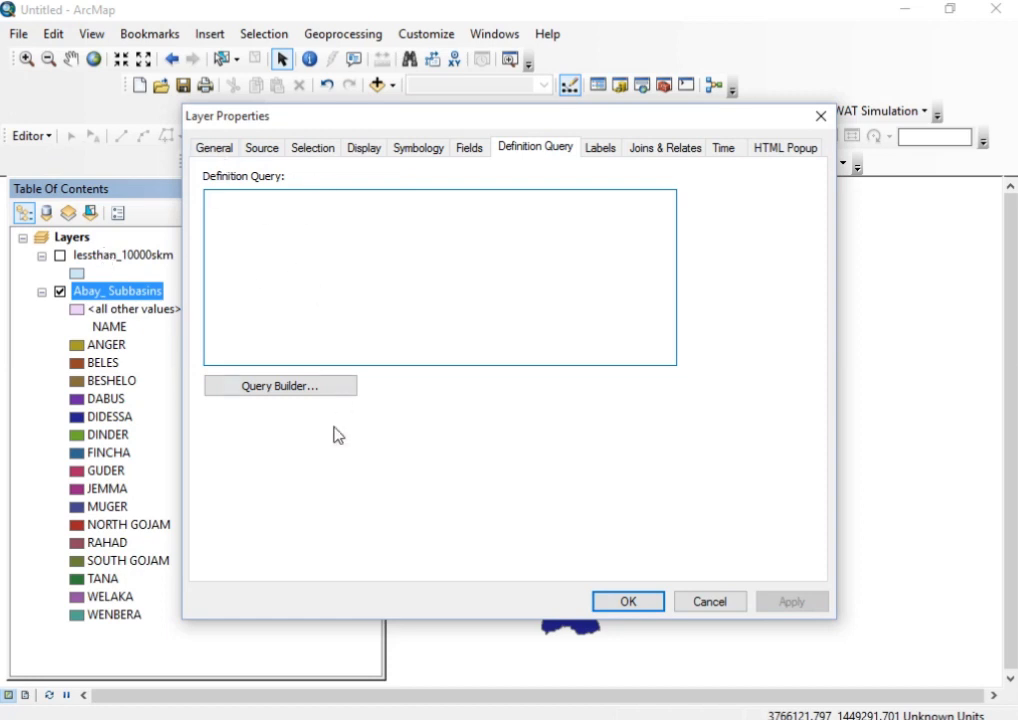
{"action": "left_click", "coordinate": [260, 390]}
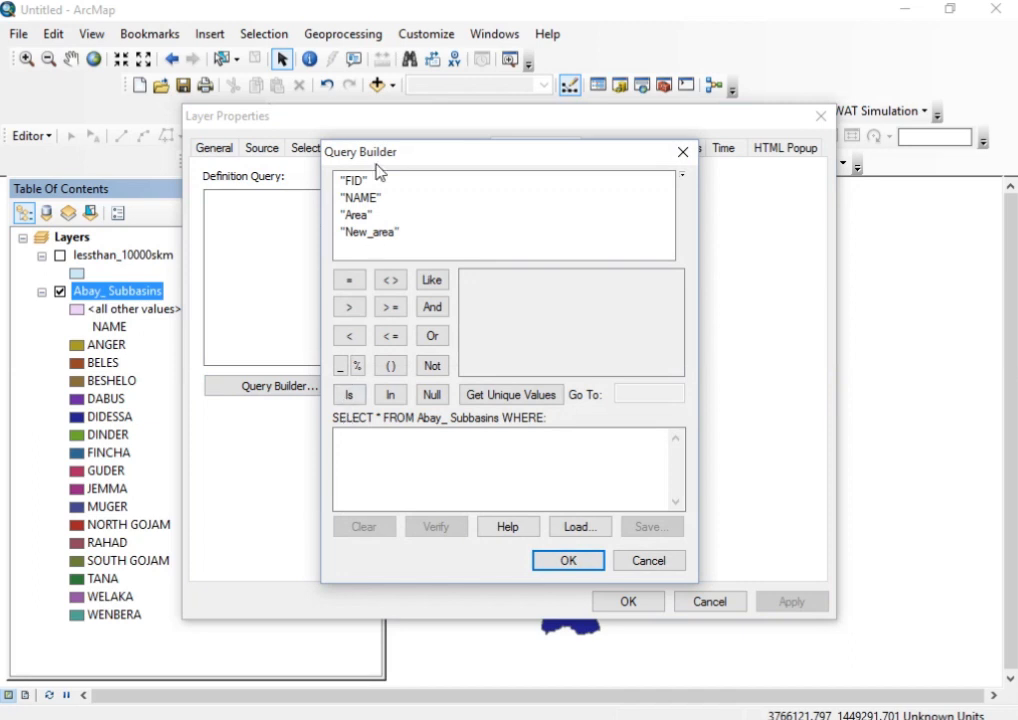
{"action": "left_click", "coordinate": [357, 216]}
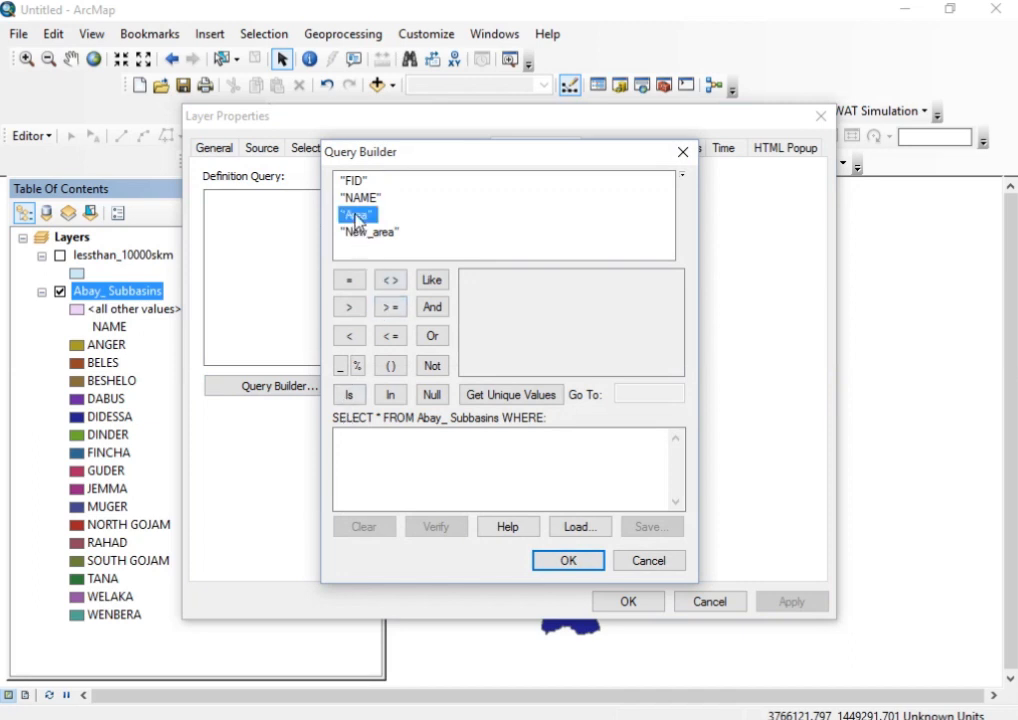
{"action": "double_click", "coordinate": [378, 218]}
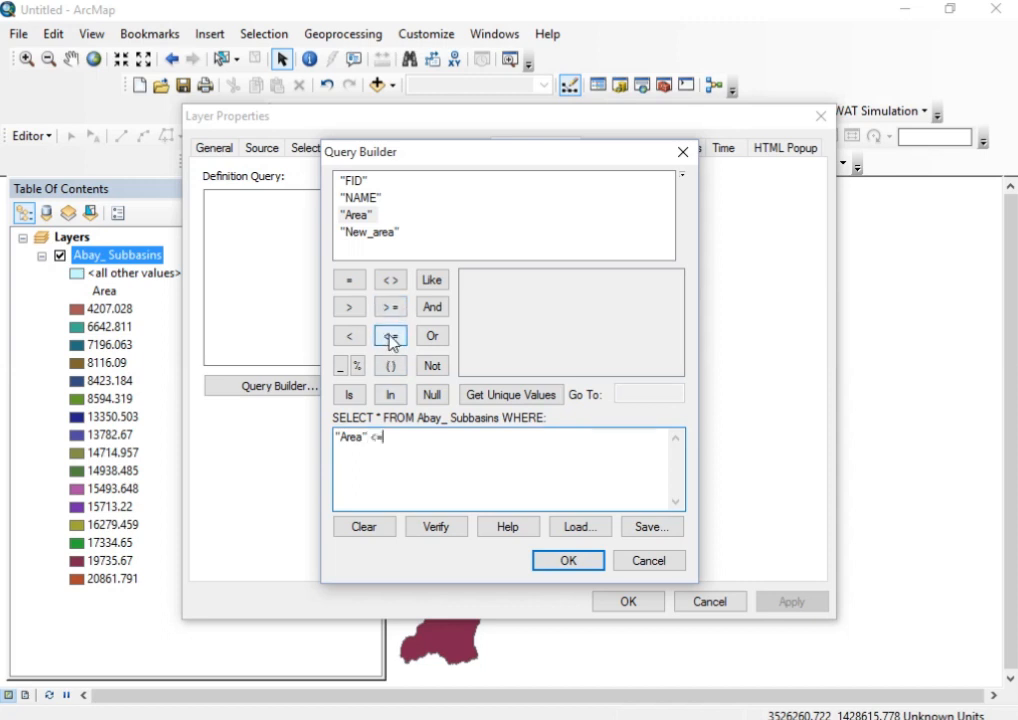
Complete the query with the unique Area value 8594.3189999999995 and apply it to the layer
{"action": "left_click", "coordinate": [479, 392]}
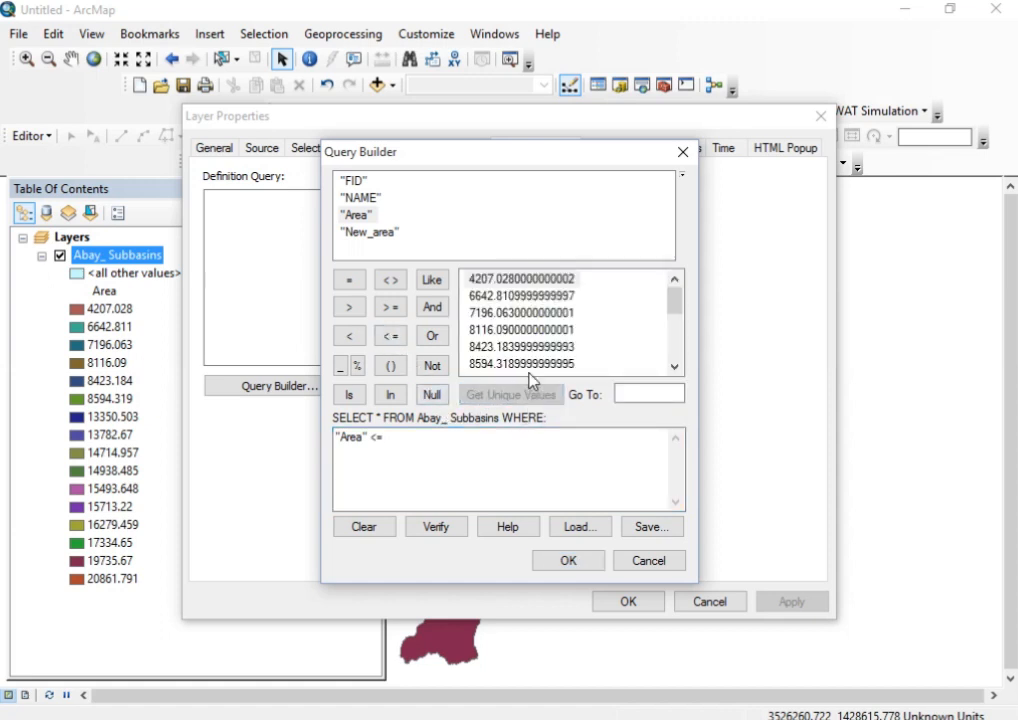
{"action": "scroll", "coordinate": [533, 347], "scroll_direction": "down", "scroll_amount": 2}
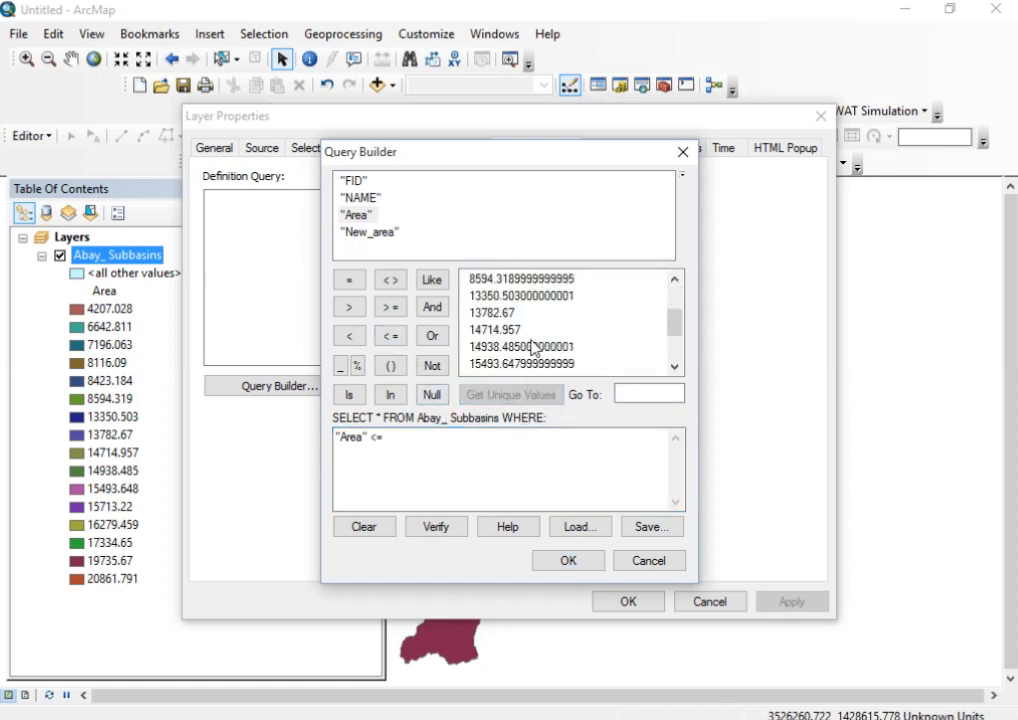
{"action": "left_click", "coordinate": [495, 280]}
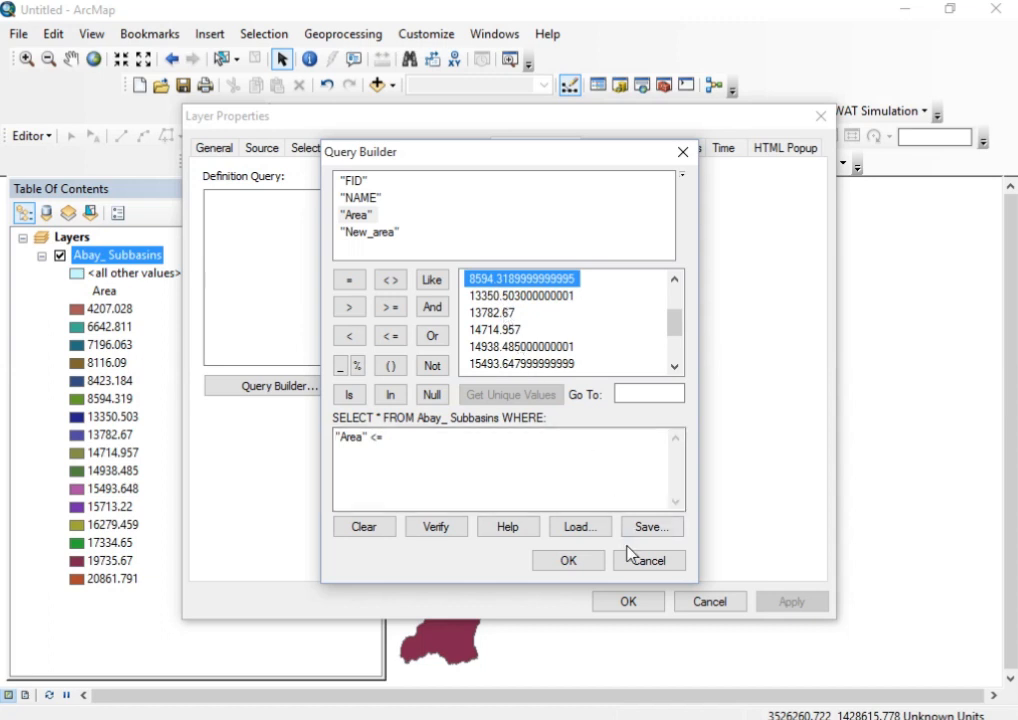
{"action": "double_click", "coordinate": [530, 280]}
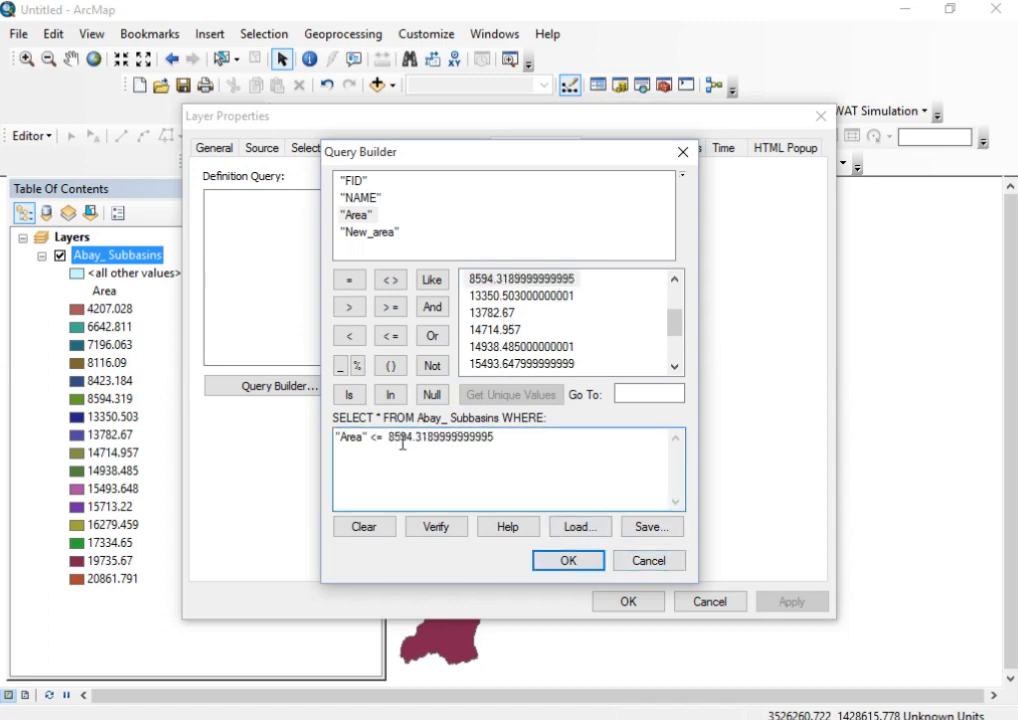
{"action": "left_click", "coordinate": [575, 566]}
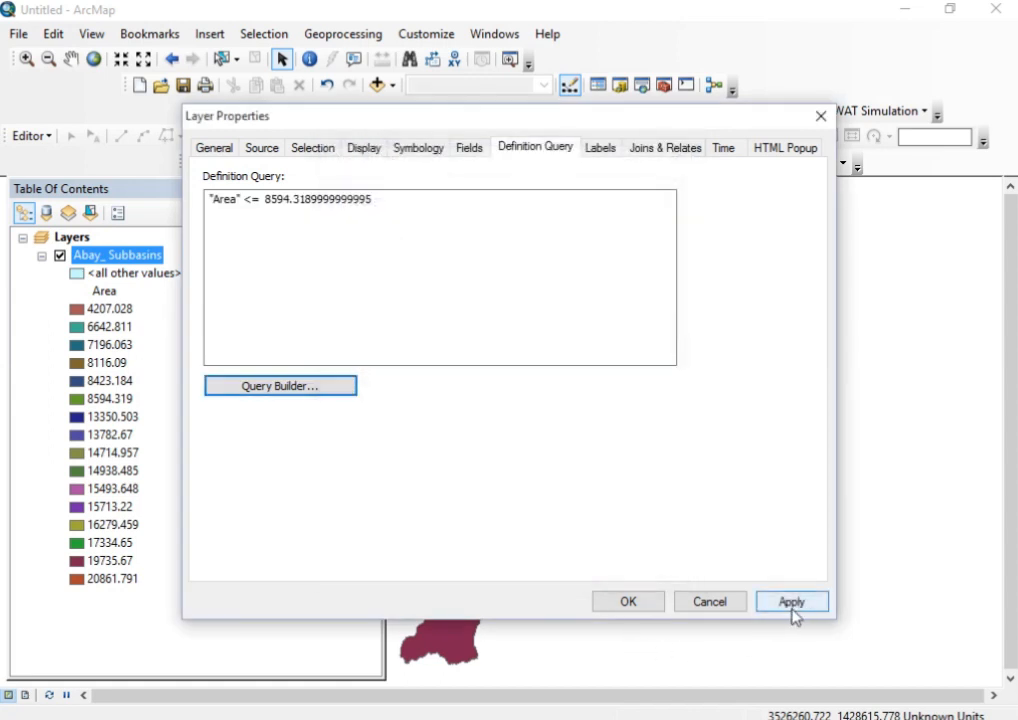
{"action": "left_click", "coordinate": [792, 605]}
{"action": "left_click", "coordinate": [628, 603]}
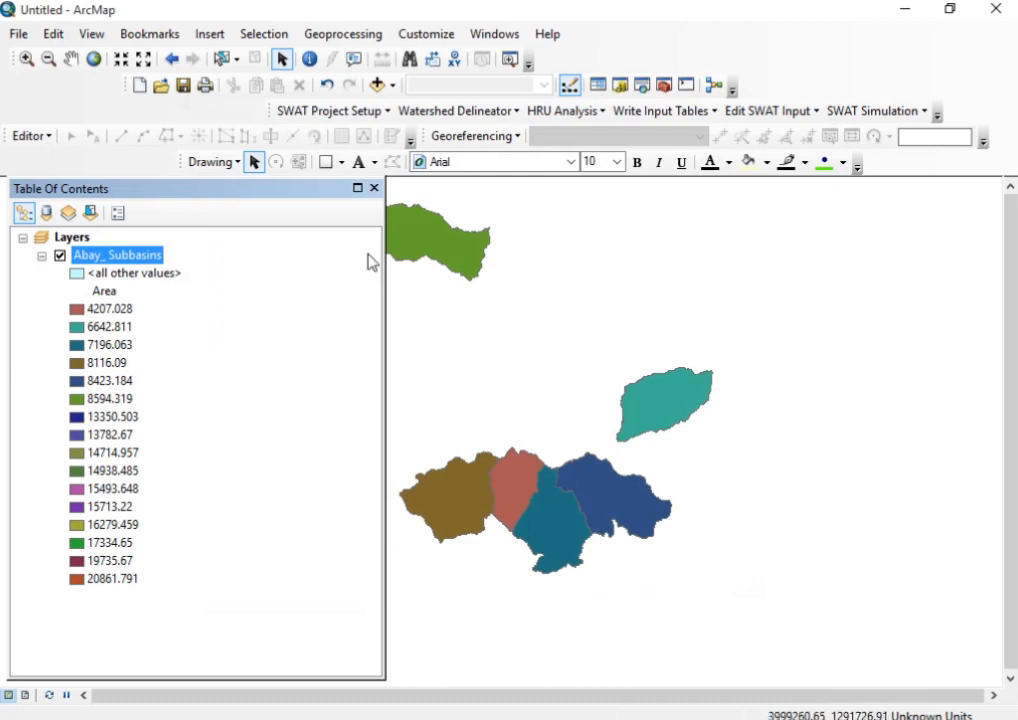
Change the filtered Abay_ Subbasins layer's unique-value symbology to the NAME field, add all values and apply it
{"action": "scroll", "coordinate": [490, 380], "scroll_direction": "down", "scroll_amount": 1}
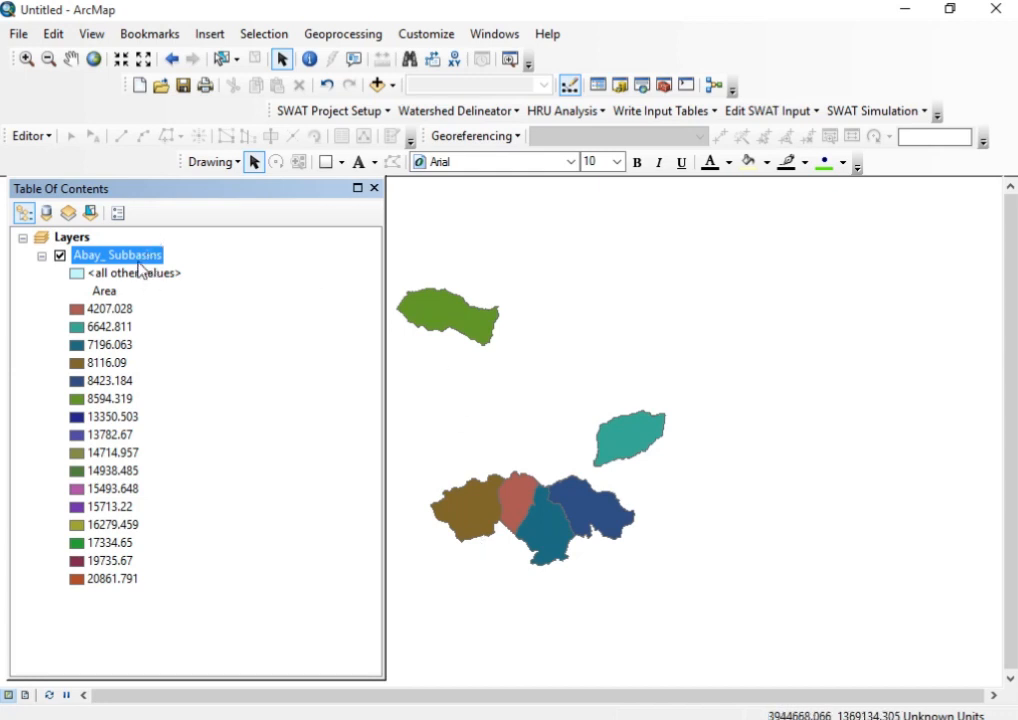
{"action": "right_click", "coordinate": [140, 268]}
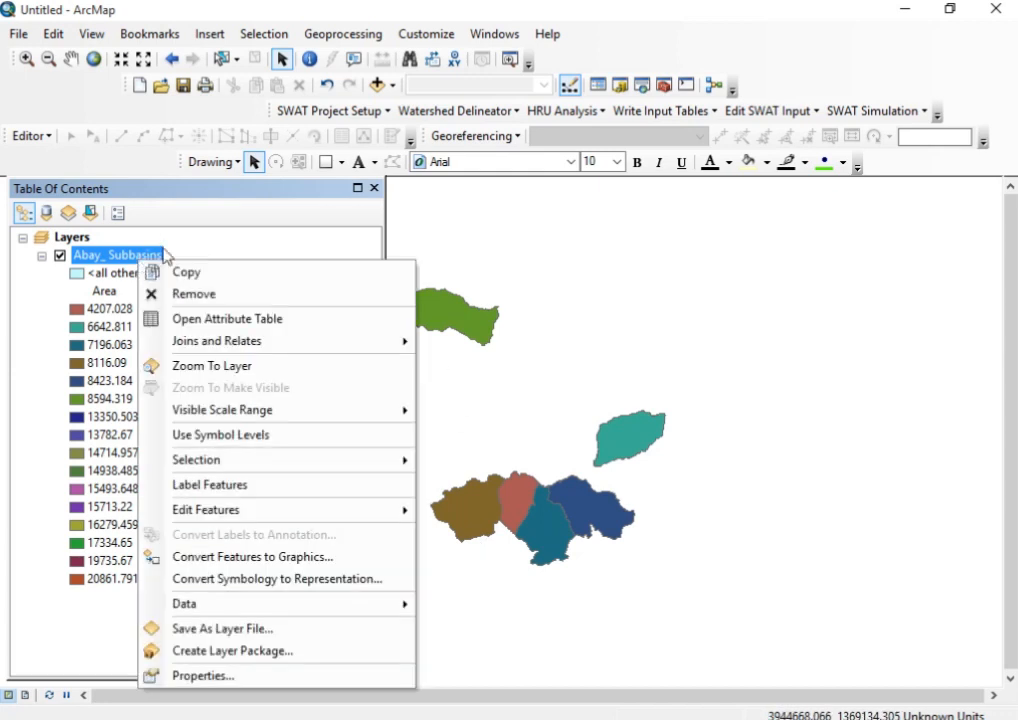
{"action": "left_click", "coordinate": [211, 677]}
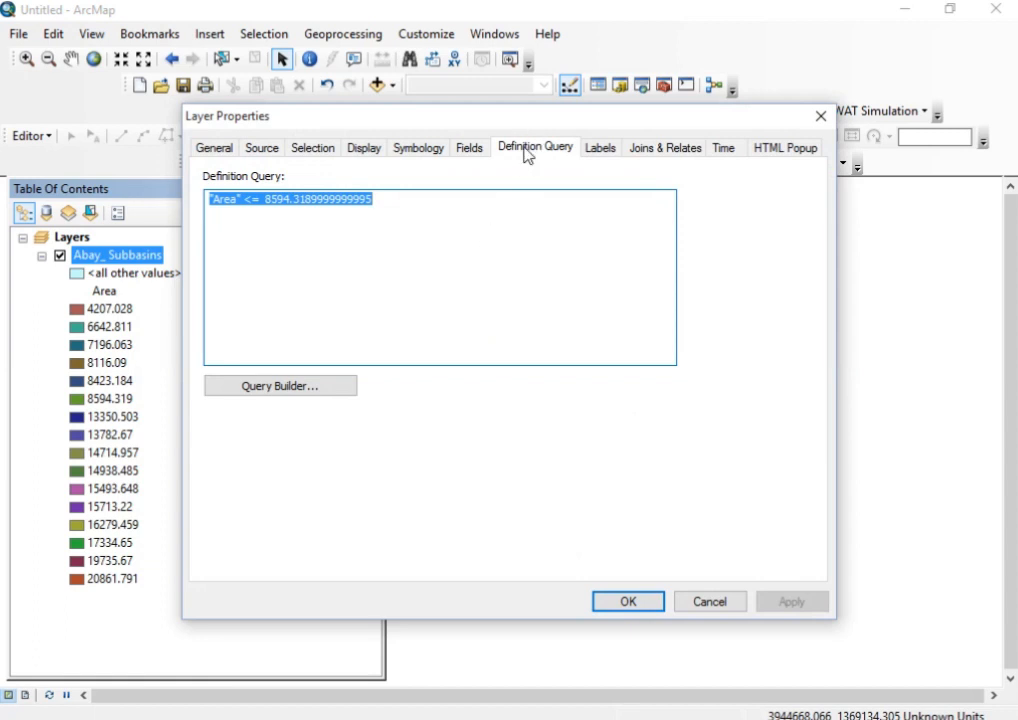
{"action": "left_click", "coordinate": [412, 152]}
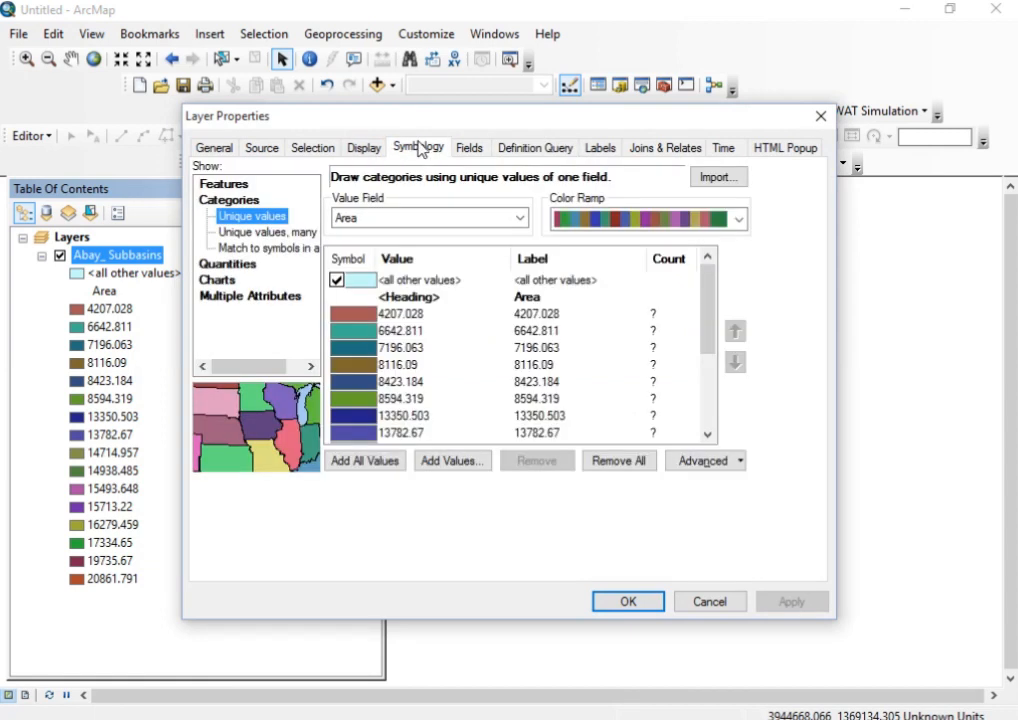
{"action": "left_click", "coordinate": [520, 219]}
{"action": "left_click", "coordinate": [378, 232]}
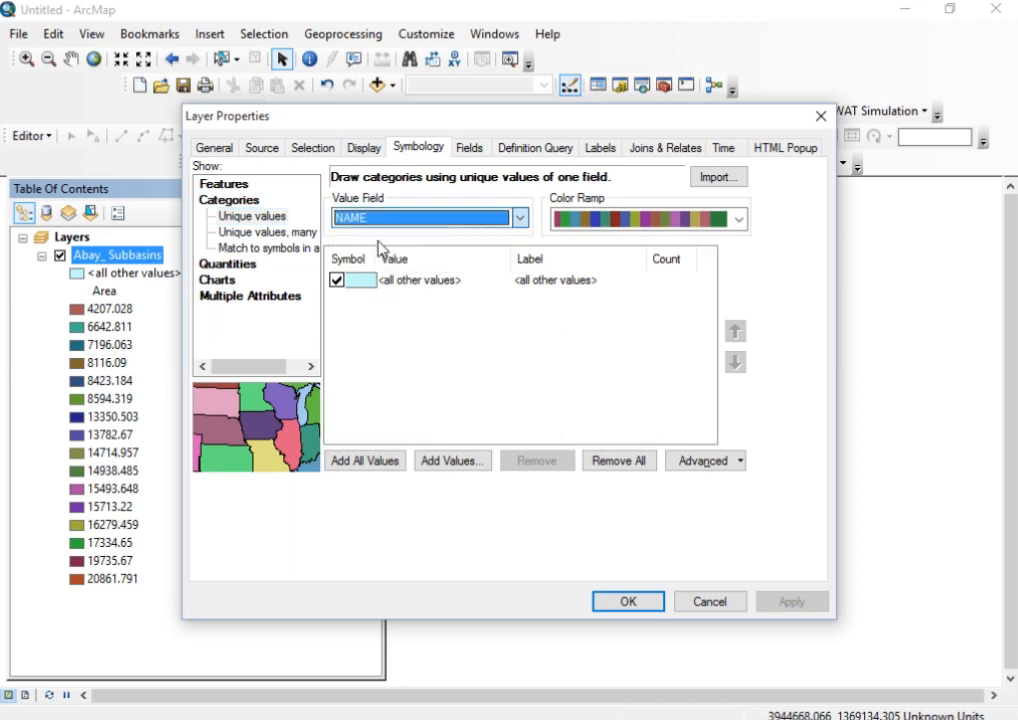
{"action": "left_click", "coordinate": [362, 462]}
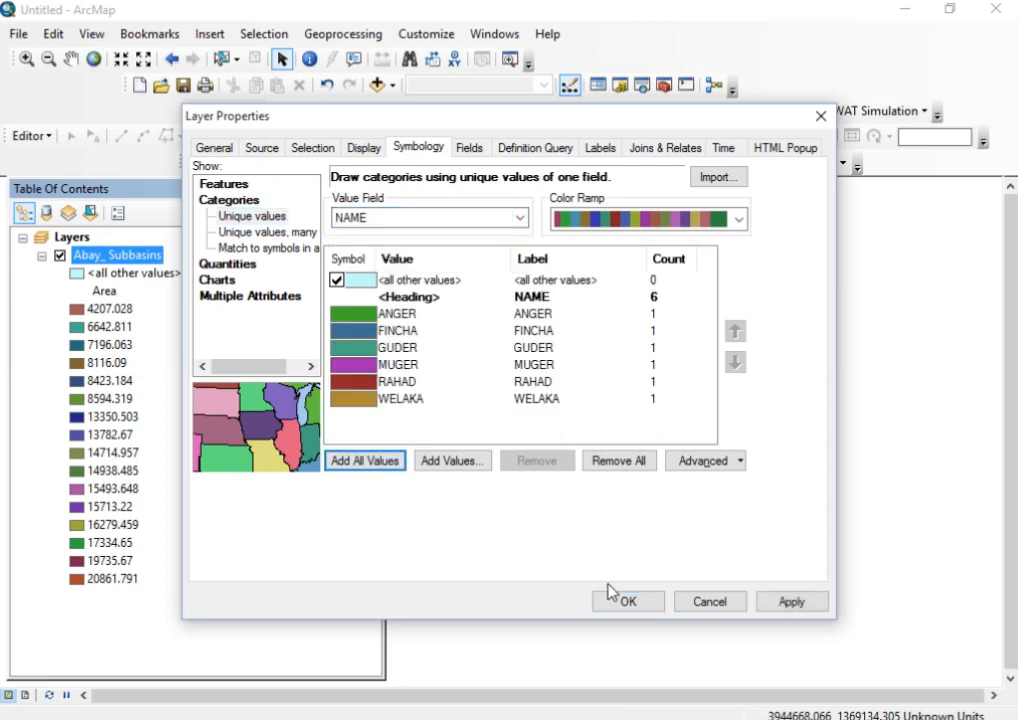
{"action": "left_click", "coordinate": [790, 604]}
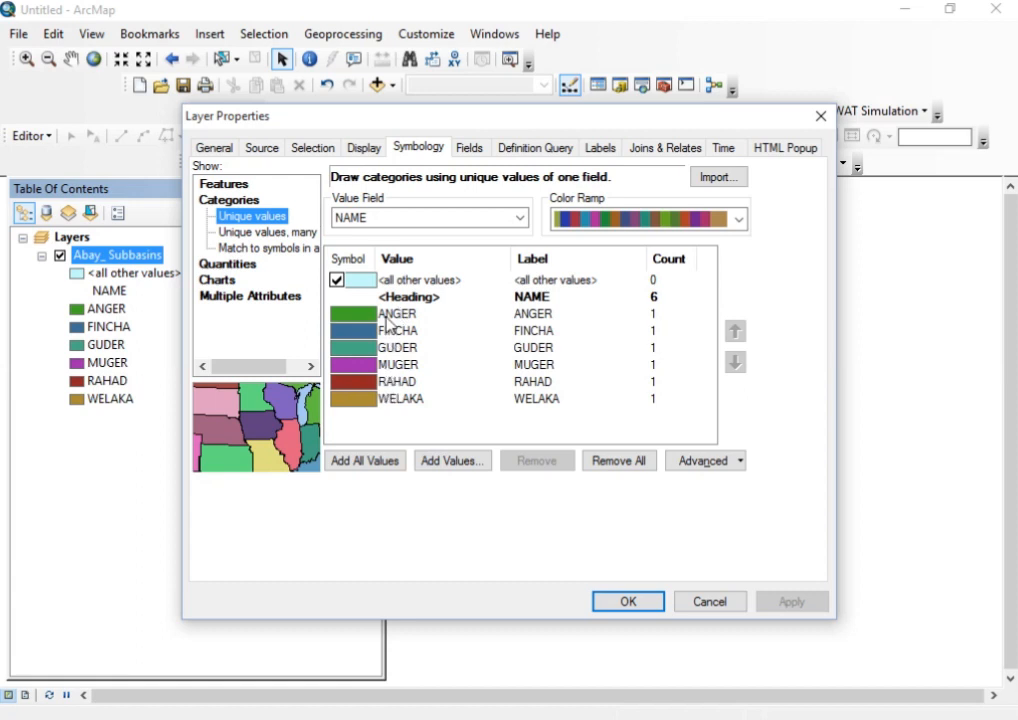
Examine the layer's selection display options, data source and coordinate system details, and close its properties
{"action": "left_click", "coordinate": [262, 149]}
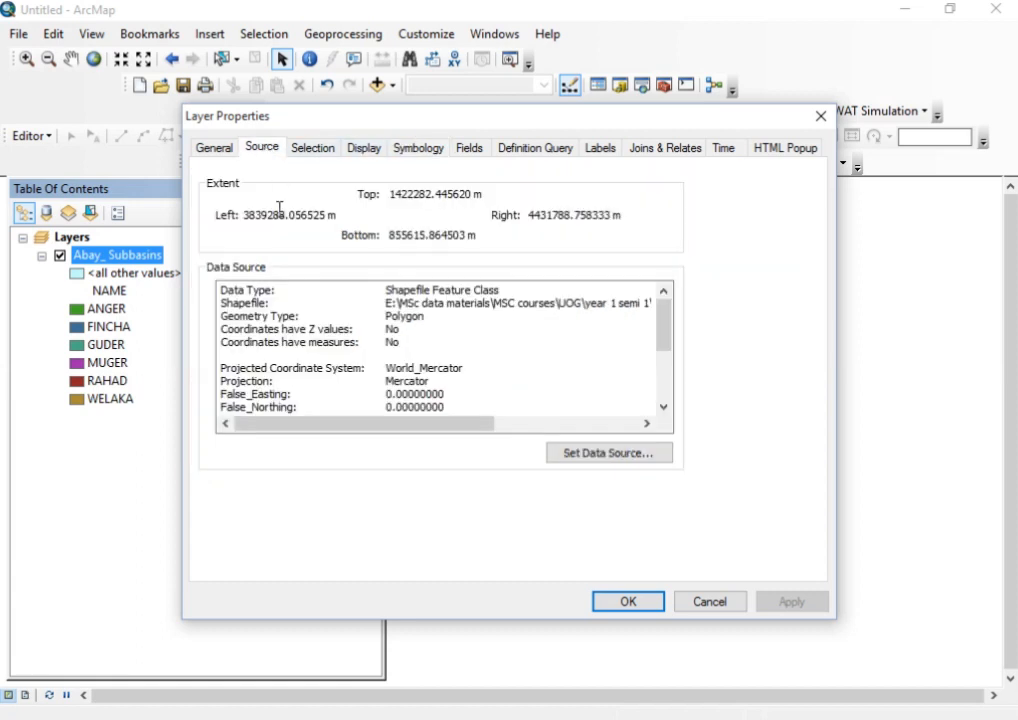
{"action": "left_click", "coordinate": [312, 149]}
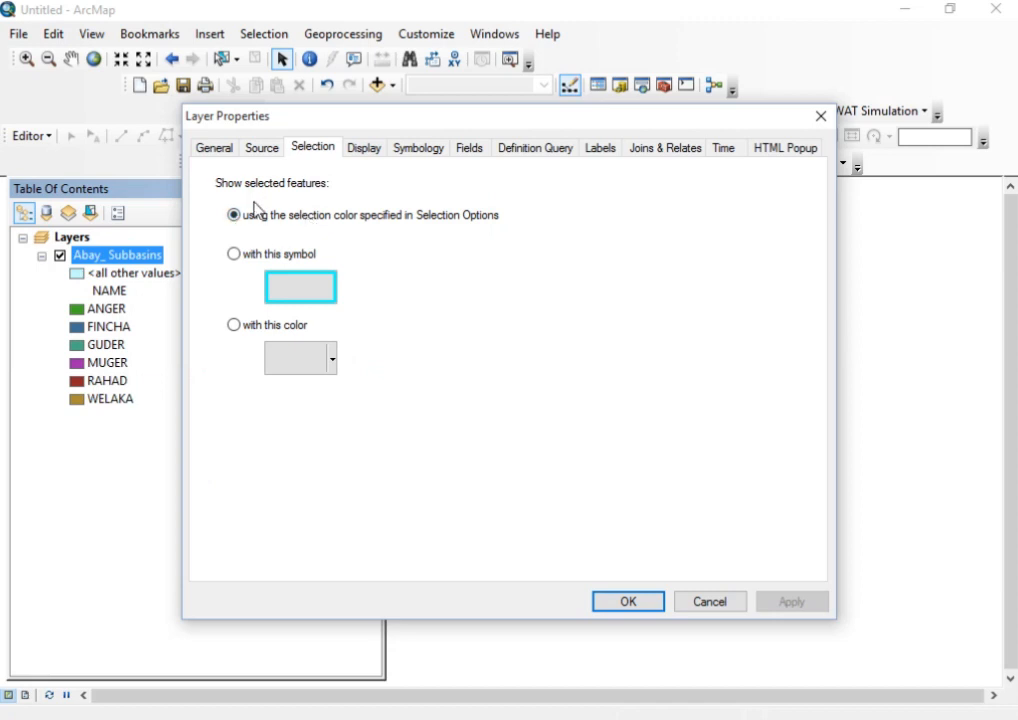
{"action": "left_click", "coordinate": [260, 150]}
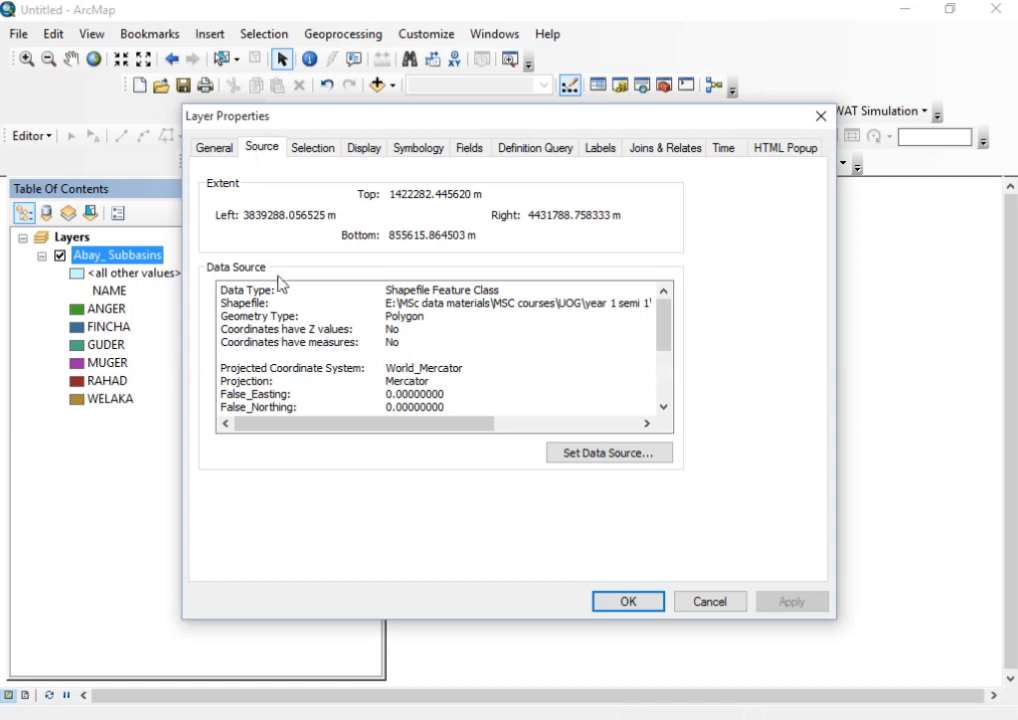
{"action": "scroll", "coordinate": [324, 369], "scroll_direction": "down", "scroll_amount": 3}
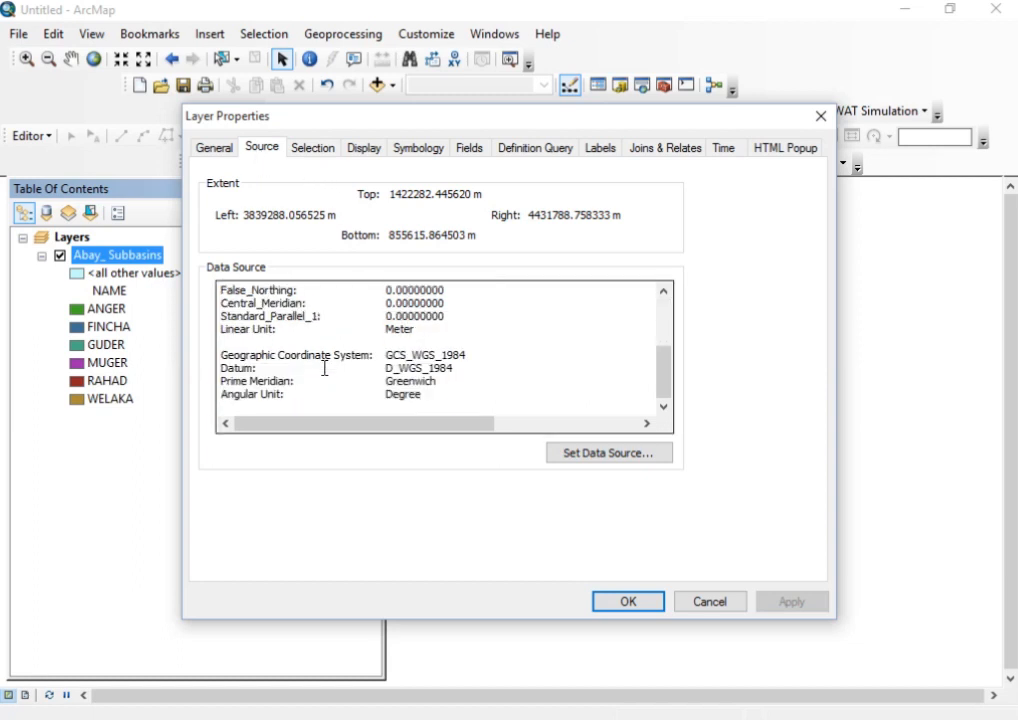
{"action": "scroll", "coordinate": [327, 371], "scroll_direction": "up", "scroll_amount": 2}
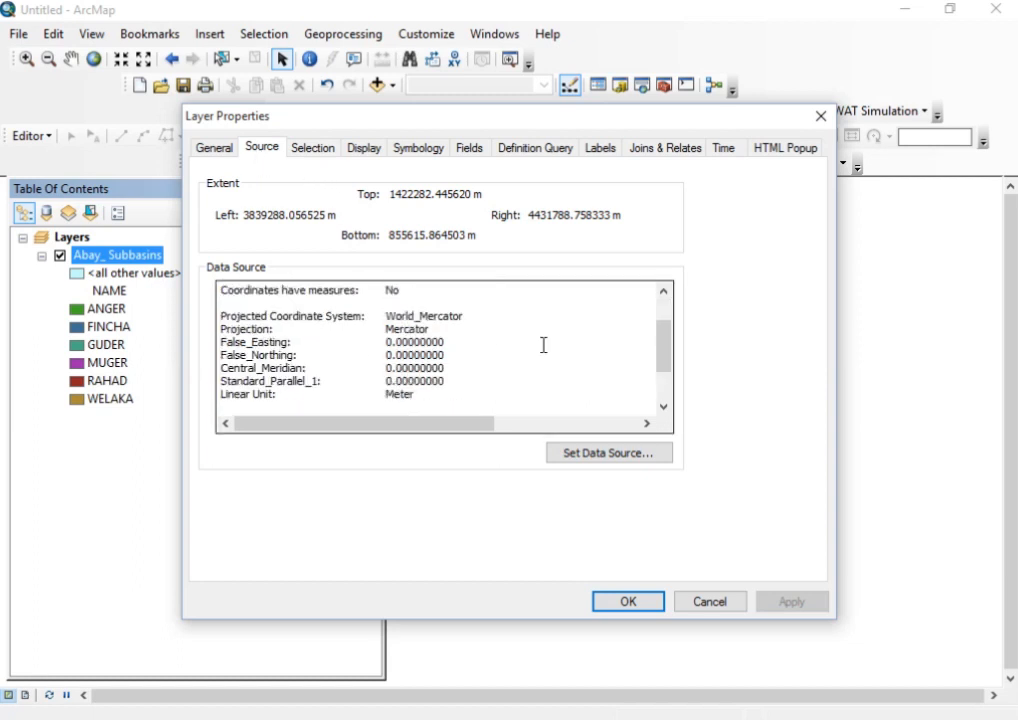
{"action": "left_click", "coordinate": [819, 119]}
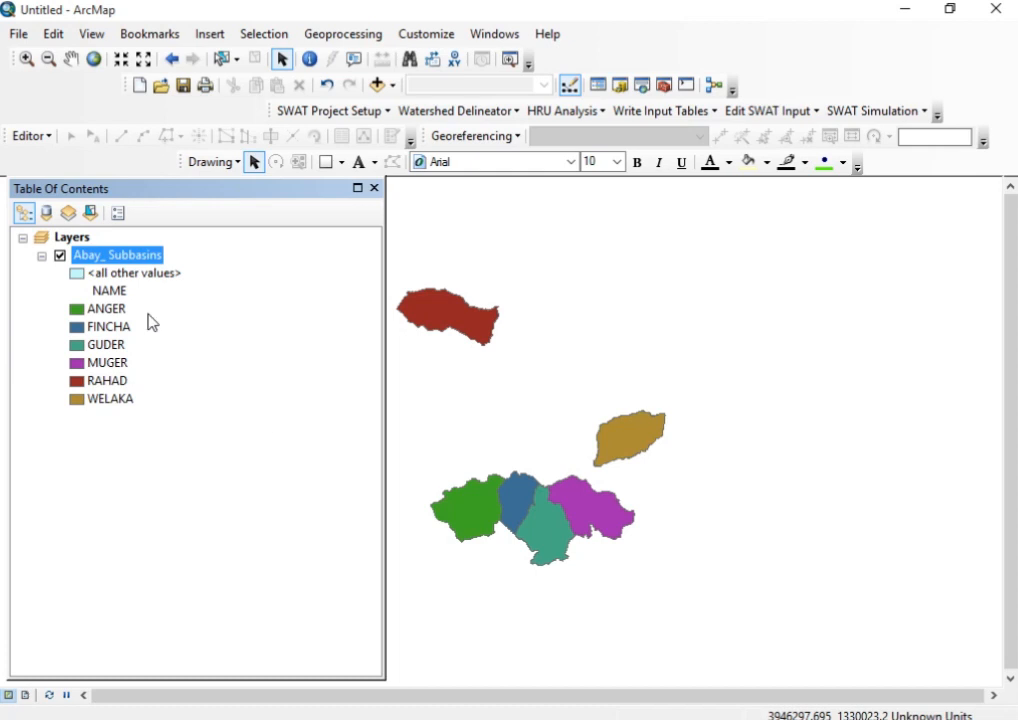
{"action": "left_click", "coordinate": [168, 273]}
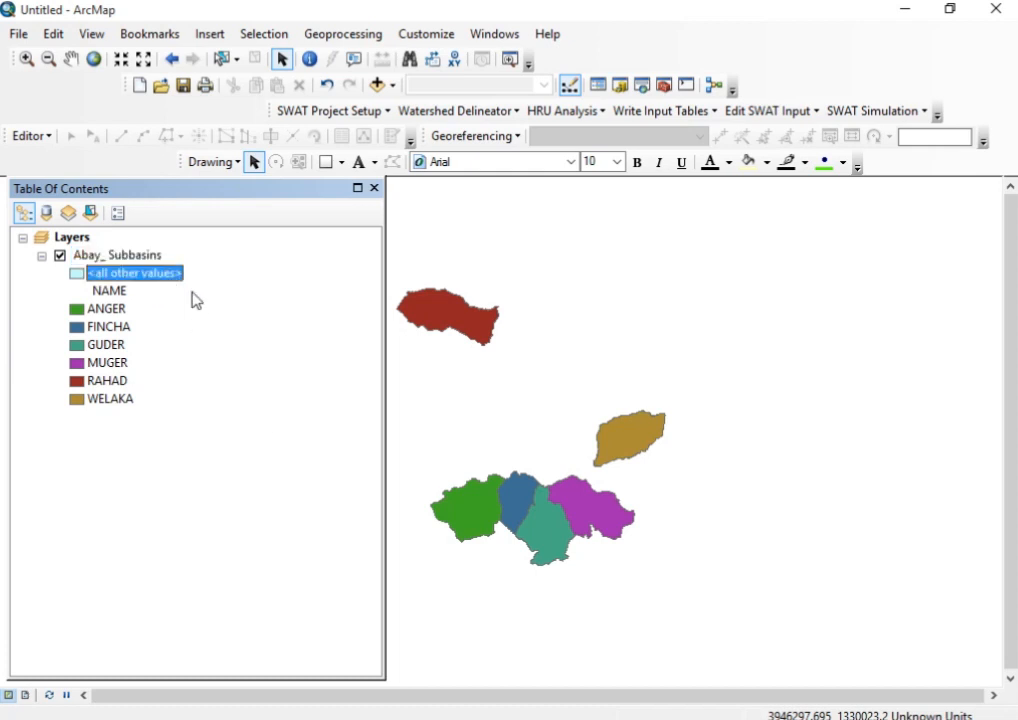
{"action": "left_click", "coordinate": [145, 256]}
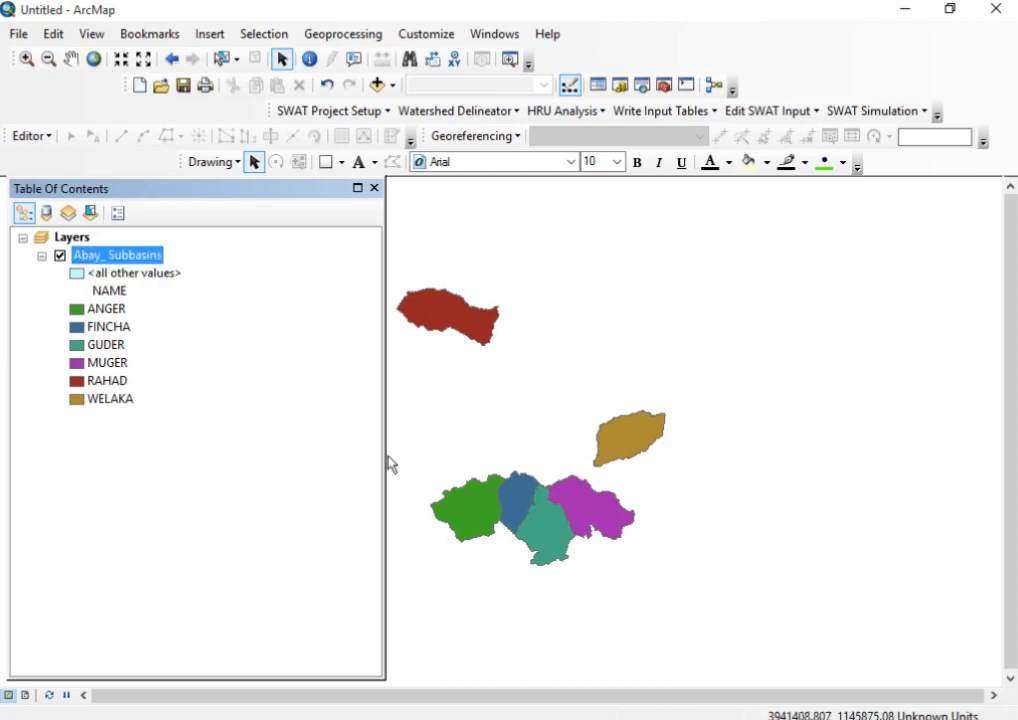